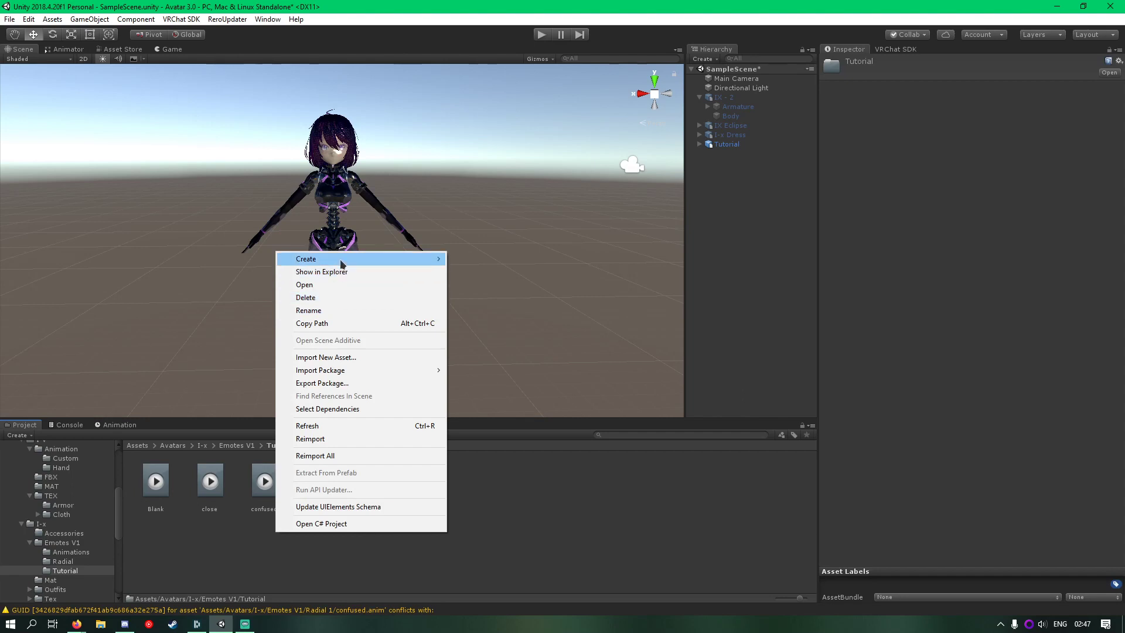
Step: Create a VRChat Expressions Menu asset in the Tutorial folder
mouse_move(341, 258)
mouse_move(473, 176)
mouse_move(610, 178)
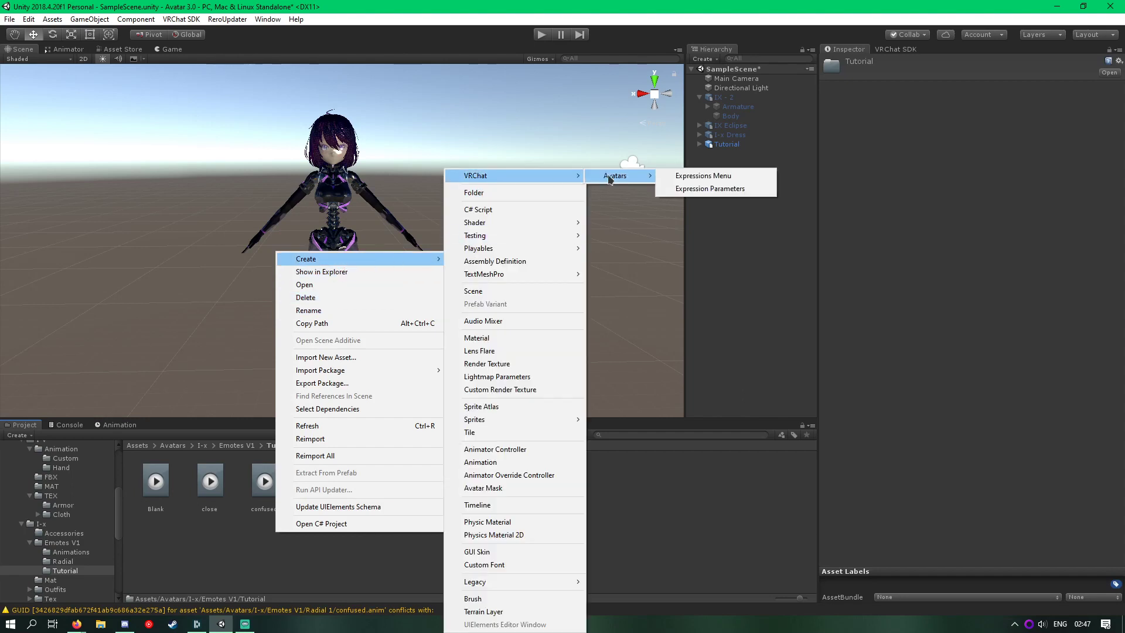
left_click(708, 177)
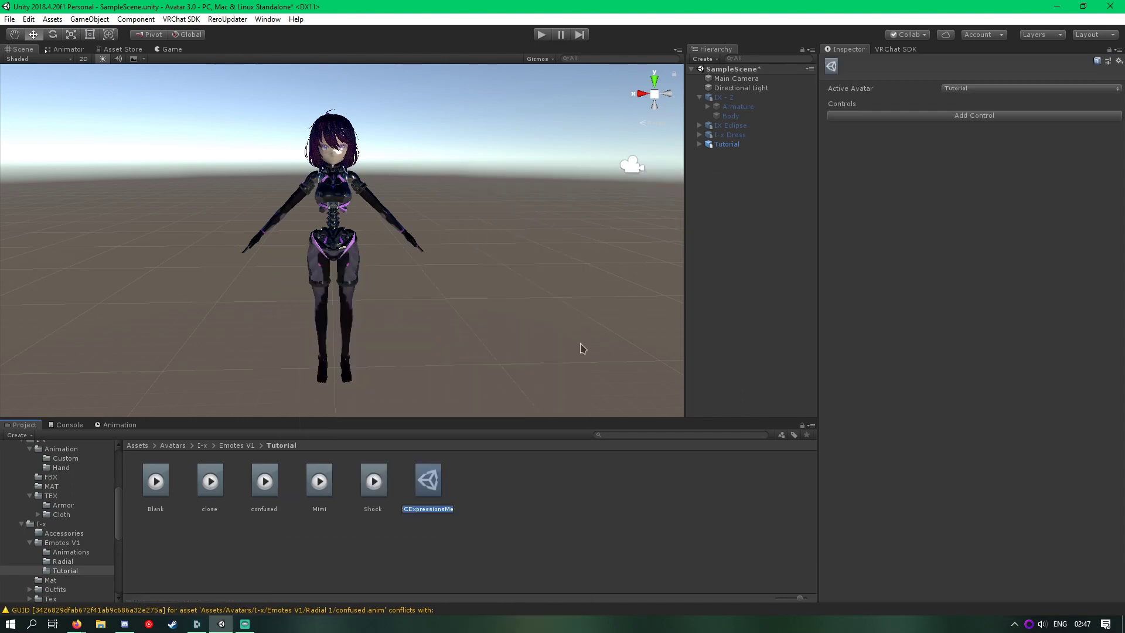
Step: Create a VRChat Expression Parameters asset in the Tutorial folder and show its parameter list
right_click(473, 518)
mouse_move(537, 234)
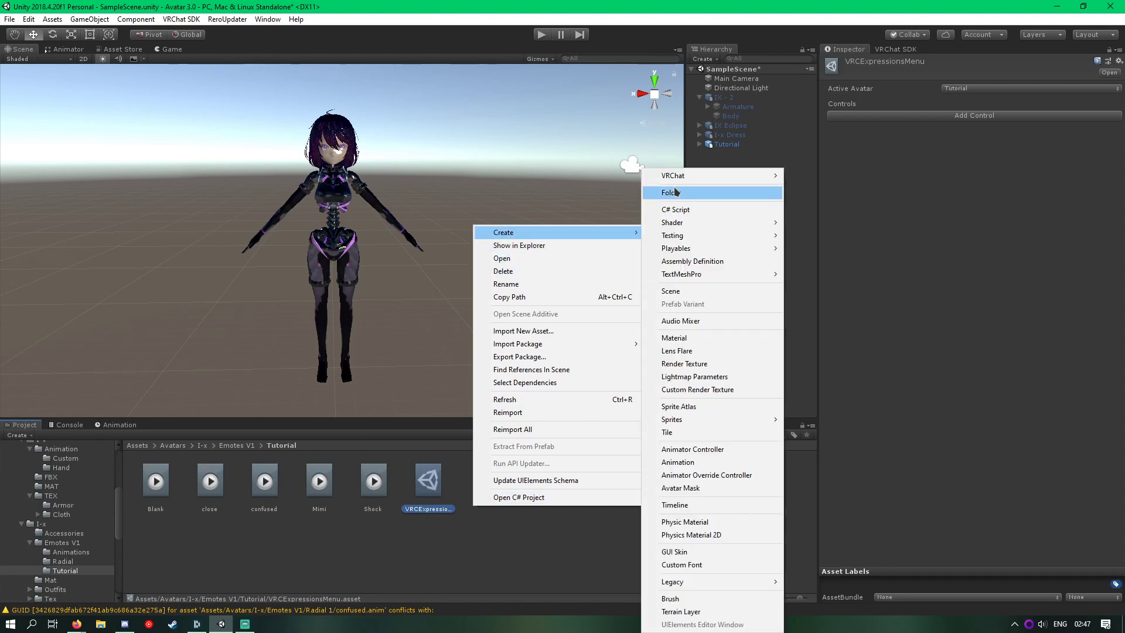
mouse_move(674, 176)
mouse_move(815, 176)
left_click(906, 189)
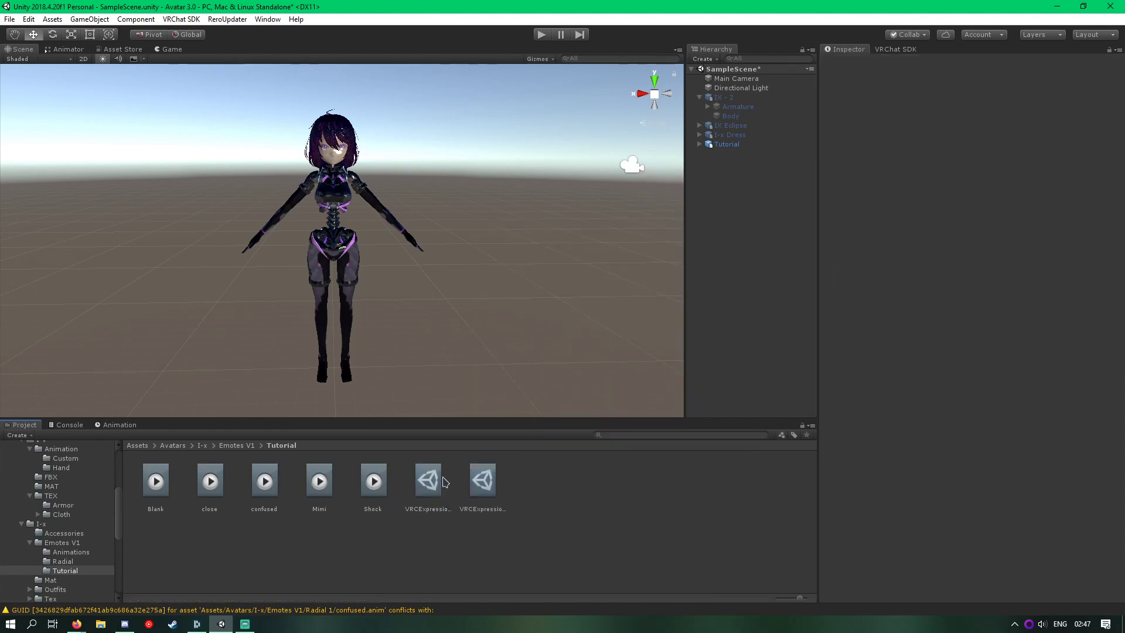
left_click(493, 482)
left_click(435, 492)
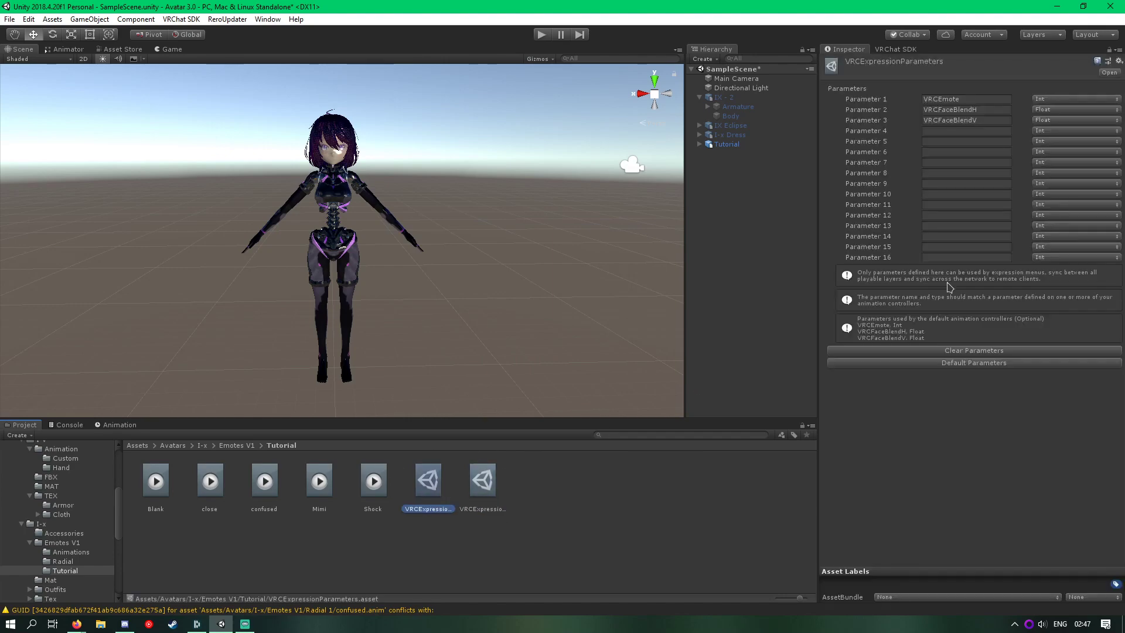
Step: Assign the new expressions menu and expression parameters assets to the Tutorial avatar's VRC Avatar Descriptor
left_click(727, 144)
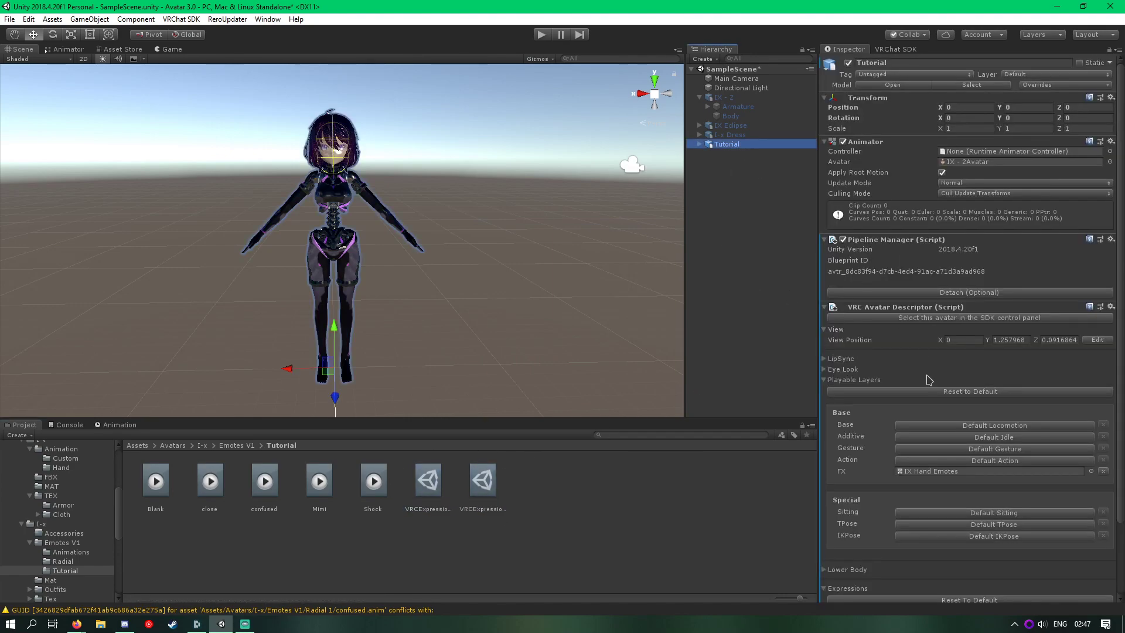
scroll(928, 380, "down", 3)
left_click_drag(490, 480, 1000, 529)
left_click_drag(428, 480, 982, 540)
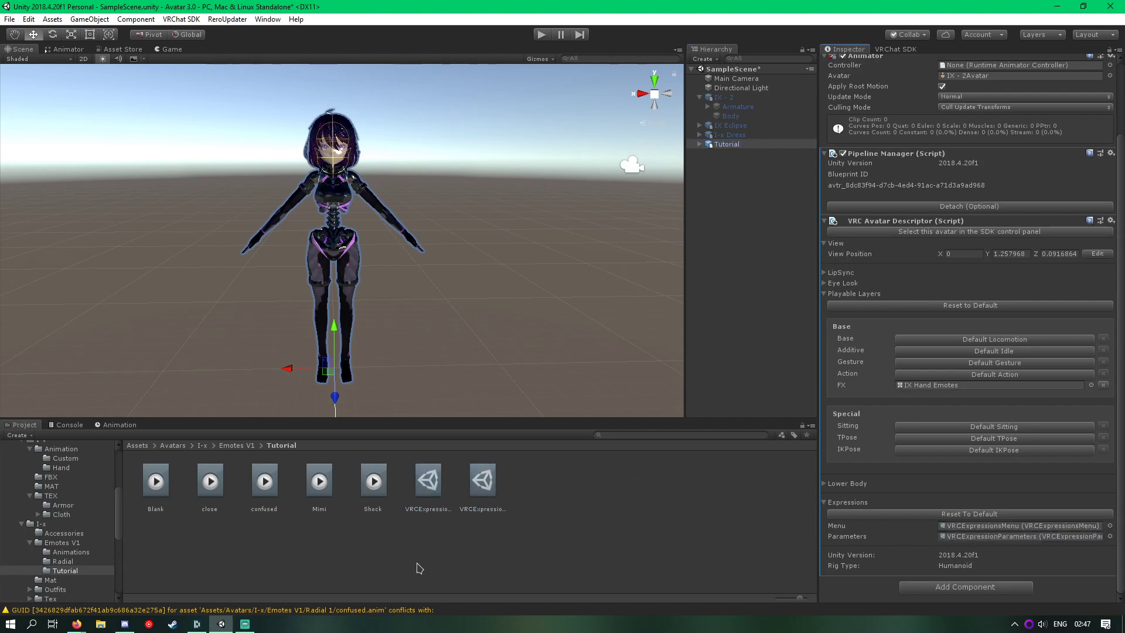
Step: Name parameters 4, 5 and 6 of the expression parameters asset Face, FaceH and FaceW
left_click(423, 492)
left_click(962, 130)
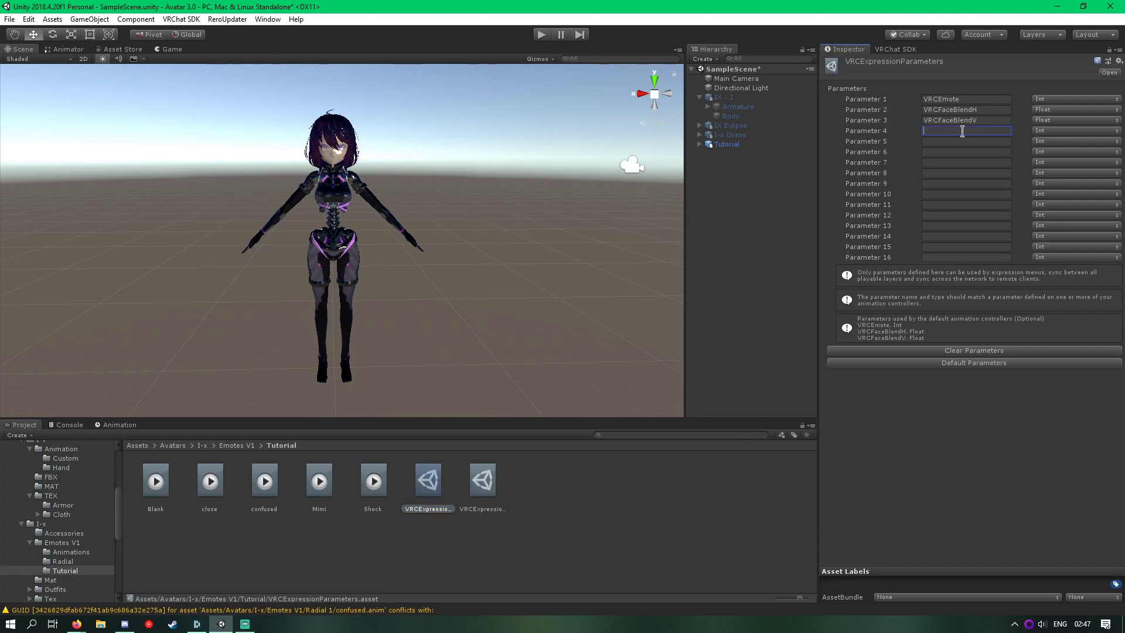
key("Tab")
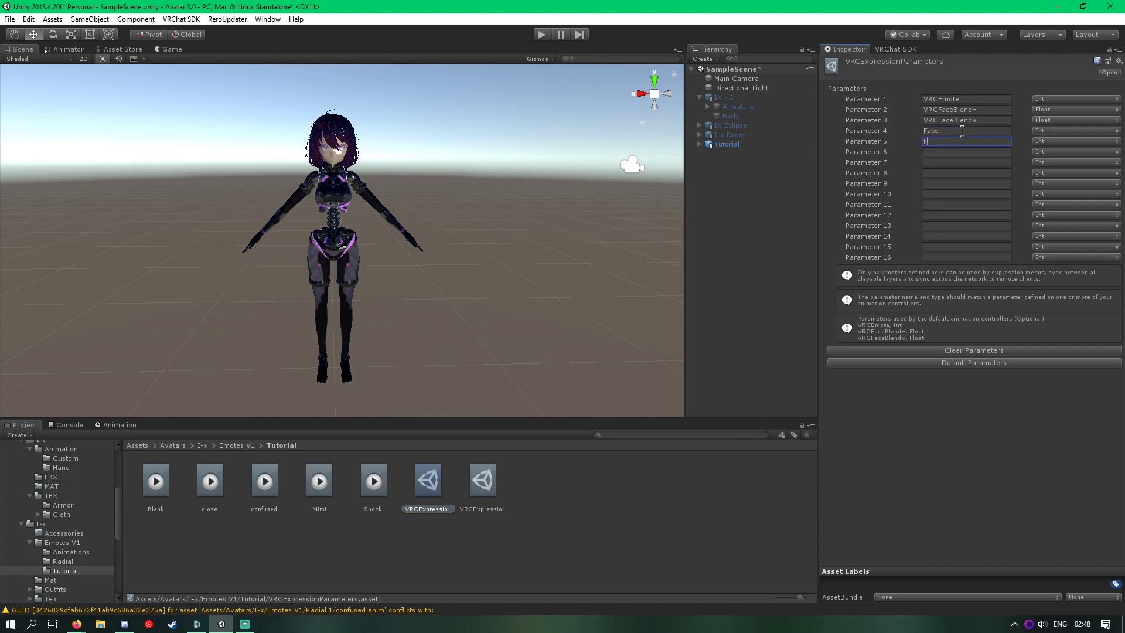
type("FaceH")
key("Tab")
type("Fa")
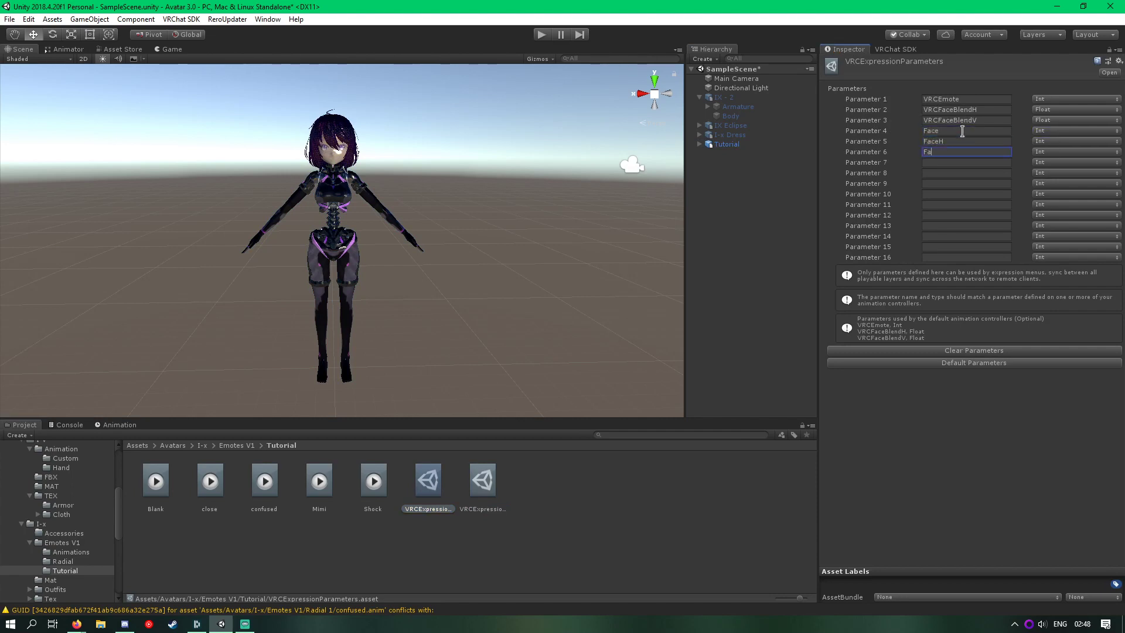
type("ce")
key("Tab")
key("shift+Tab")
type("W")
key("Tab")
Step: Set the type of the FaceH and FaceW parameters to Float
left_click(1085, 152)
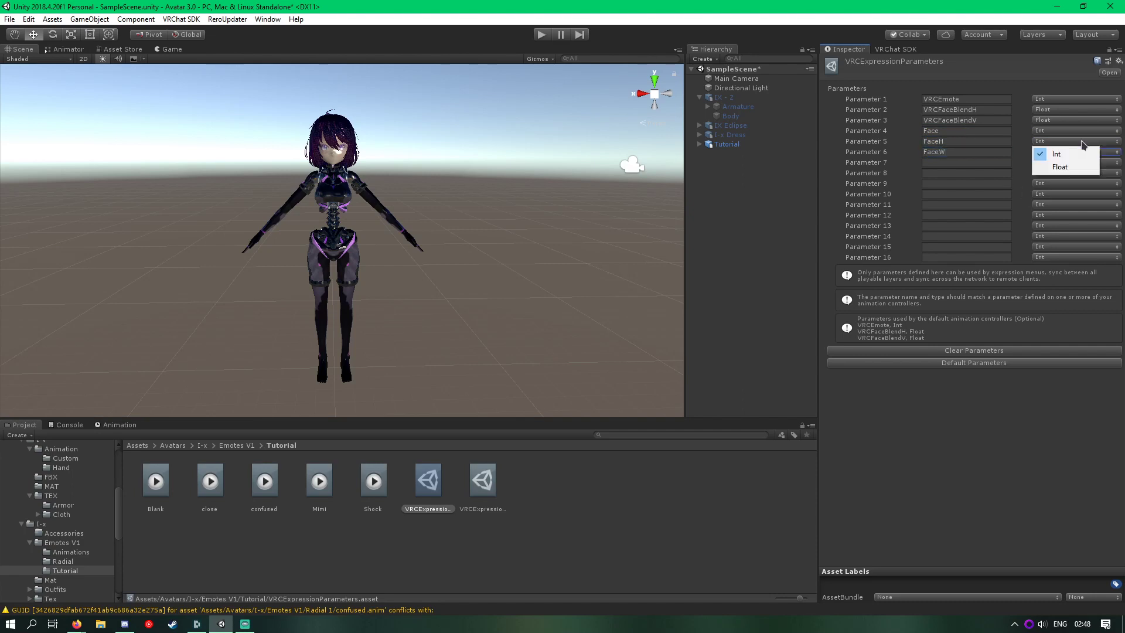
left_click(1061, 167)
left_click(1065, 153)
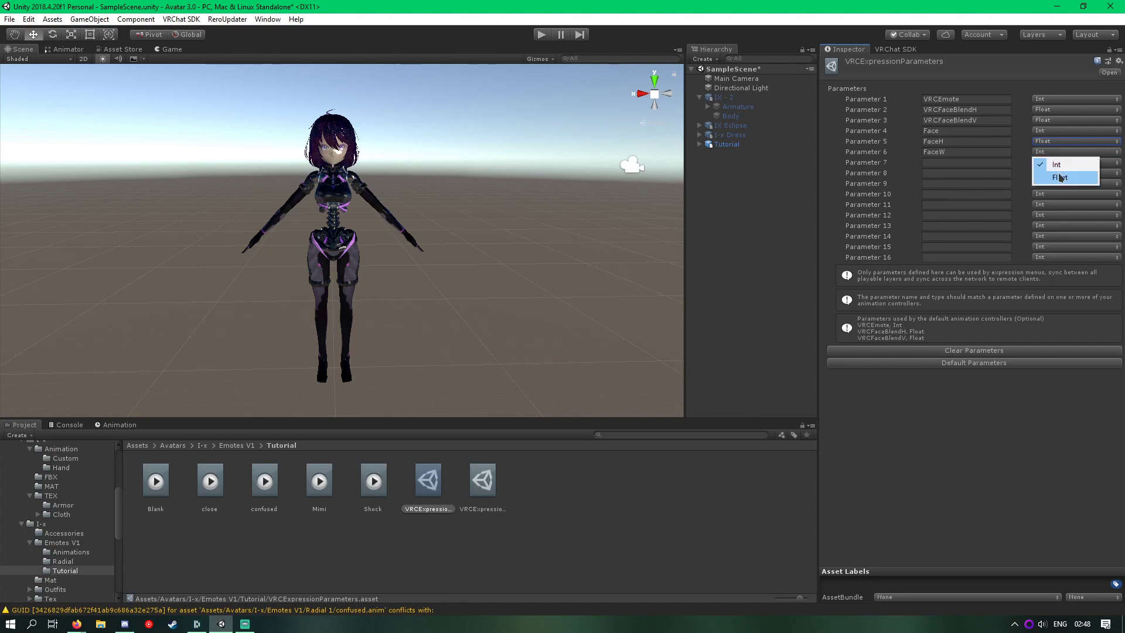
left_click(1057, 175)
left_click(974, 154)
left_click(964, 131)
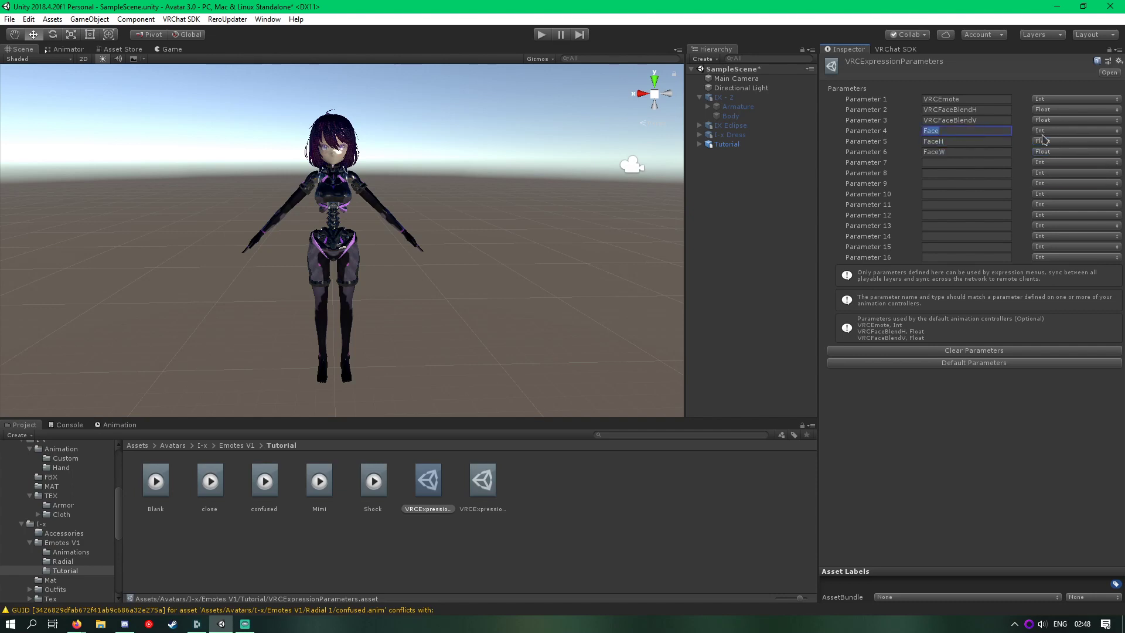
left_click(963, 461)
left_click(533, 539)
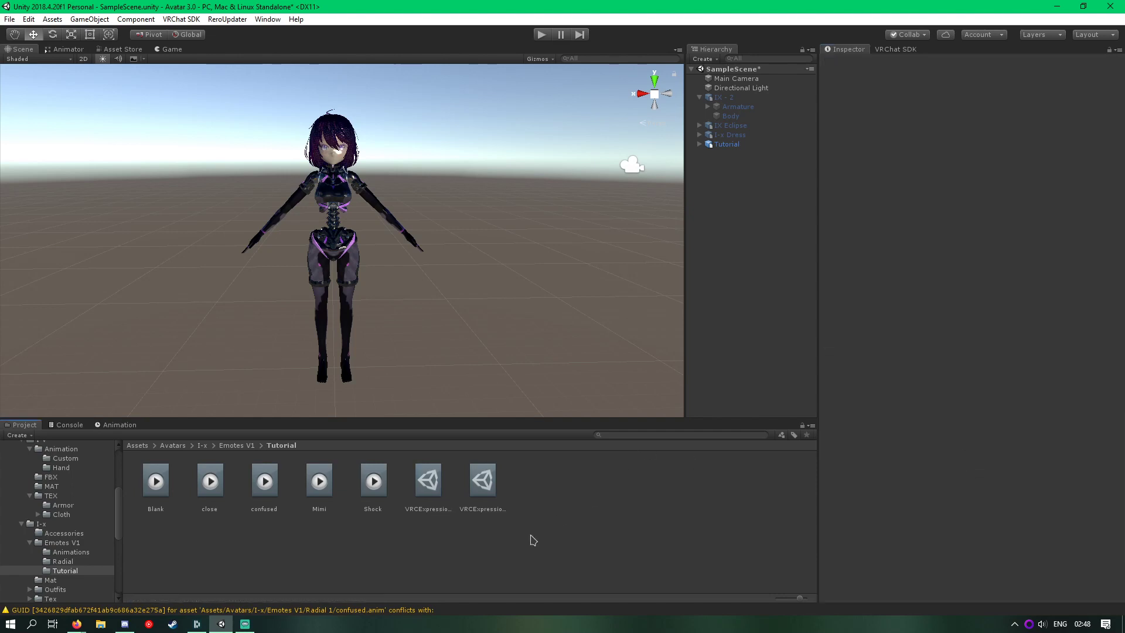
Step: Add a control named Face to the VRCExpressionsMenu asset and set its type to Two Axis Puppet
left_click(442, 488)
left_click(474, 491)
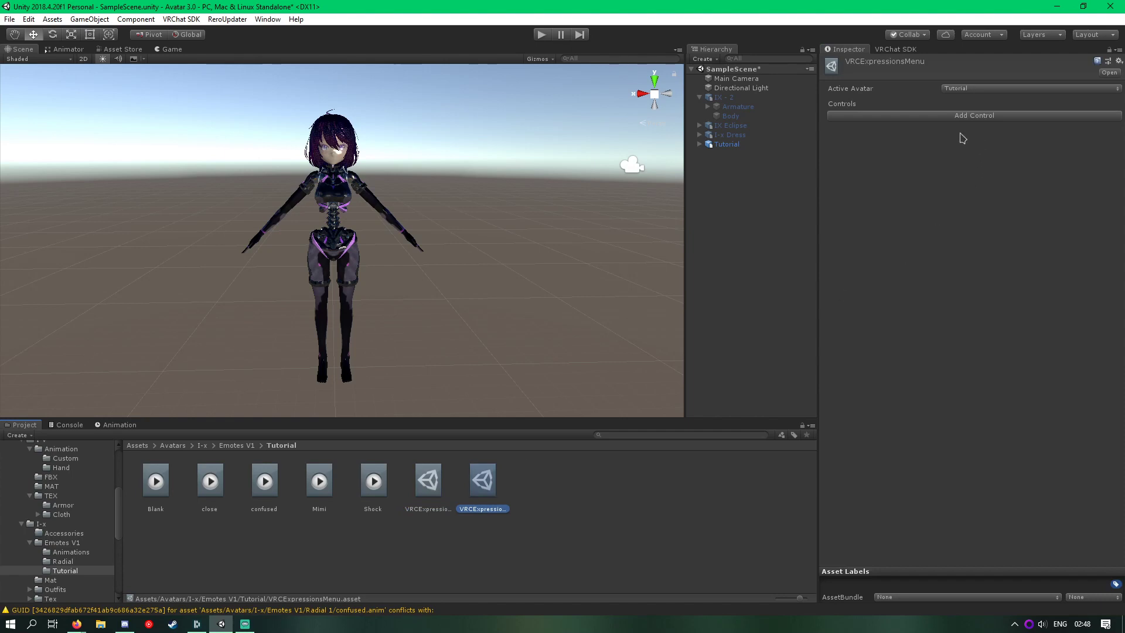
left_click(975, 116)
left_click(967, 161)
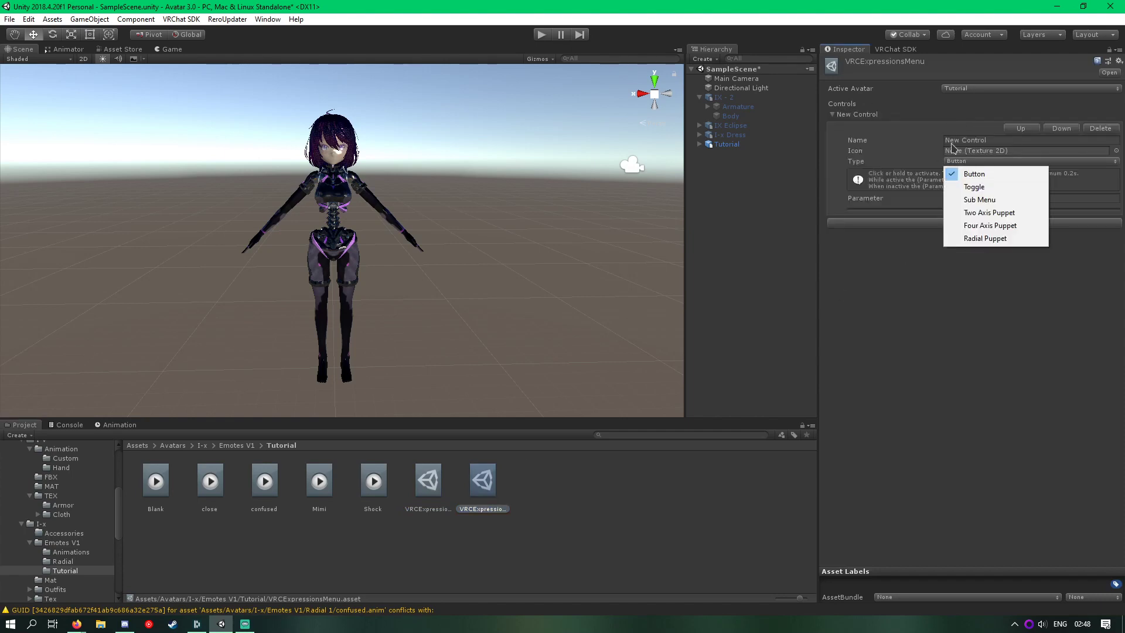
left_click(955, 149)
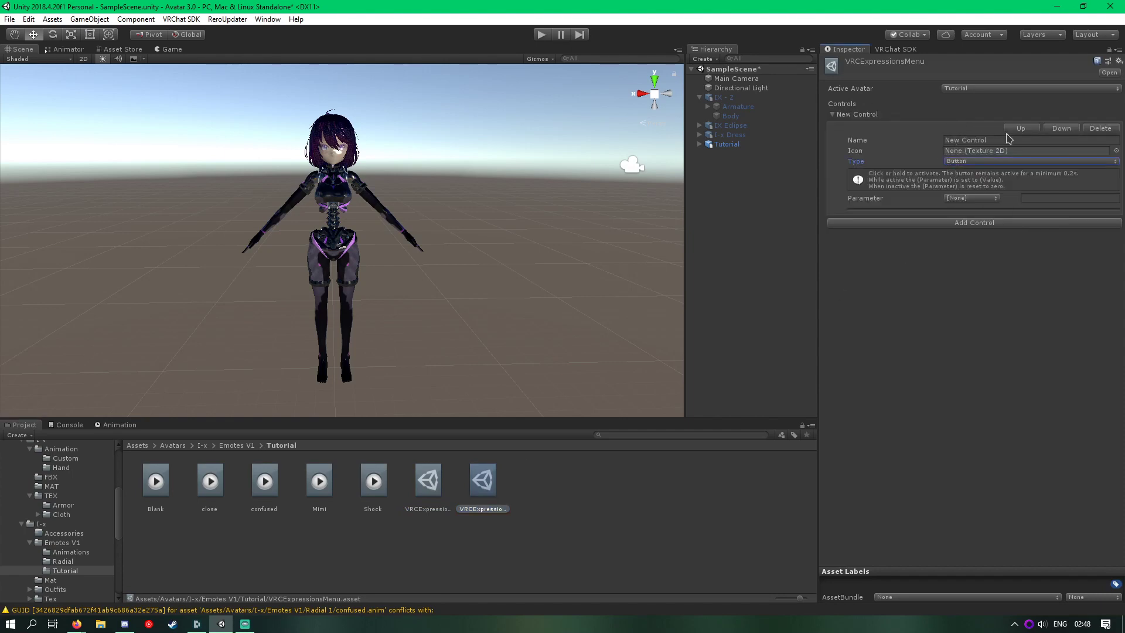
left_click(972, 162)
left_click(993, 214)
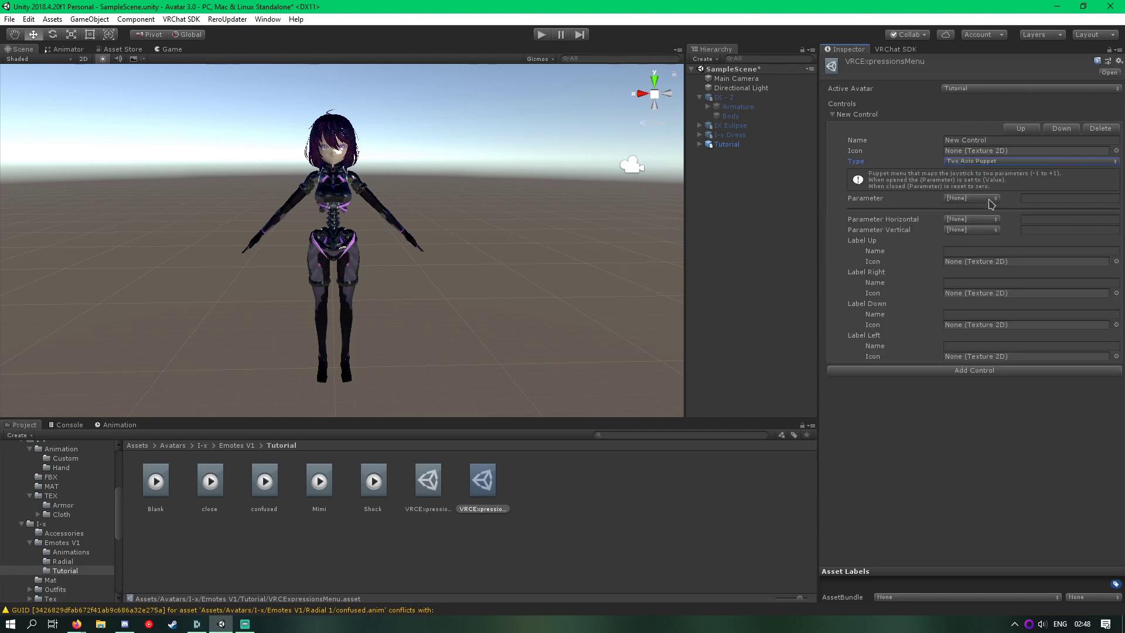
left_click(990, 141)
type("Face")
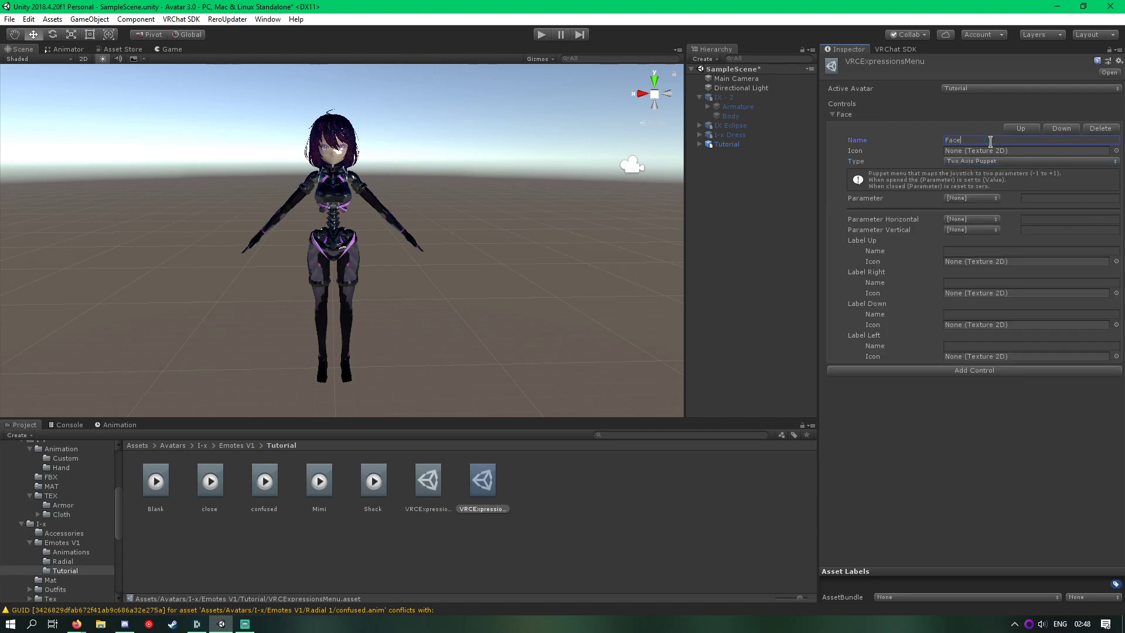
Step: Name the Face control's labels Happy for up, sad for right, shock for down and confused for left
key("Tab")
key("Tab")
key("Tab")
key("Tab")
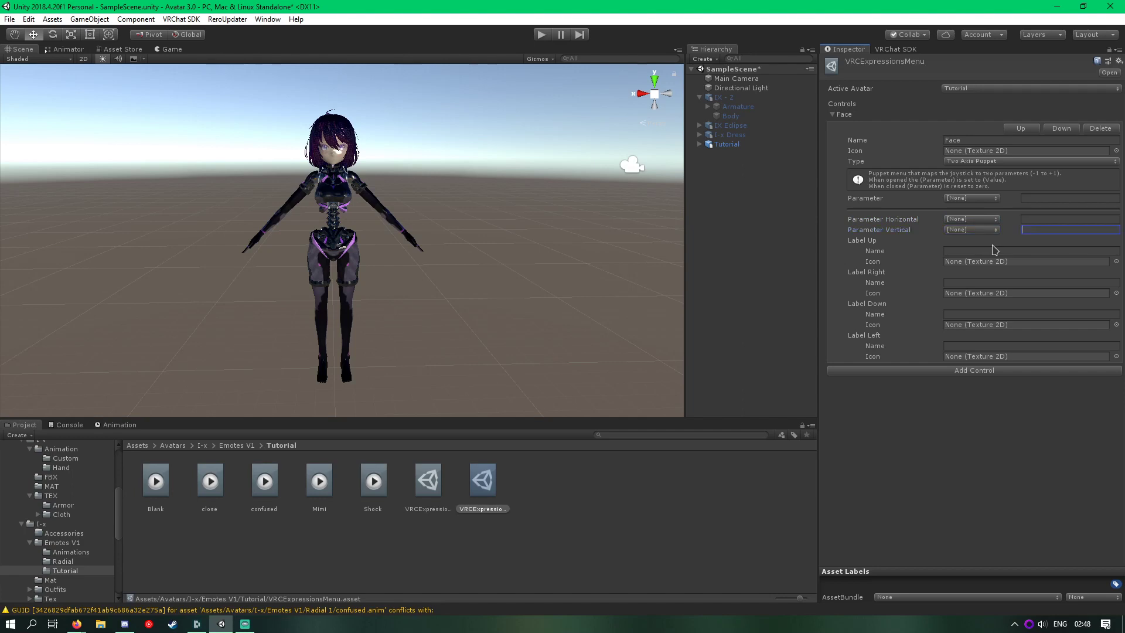
left_click(995, 250)
type("Happy")
key("Tab")
key("Tab")
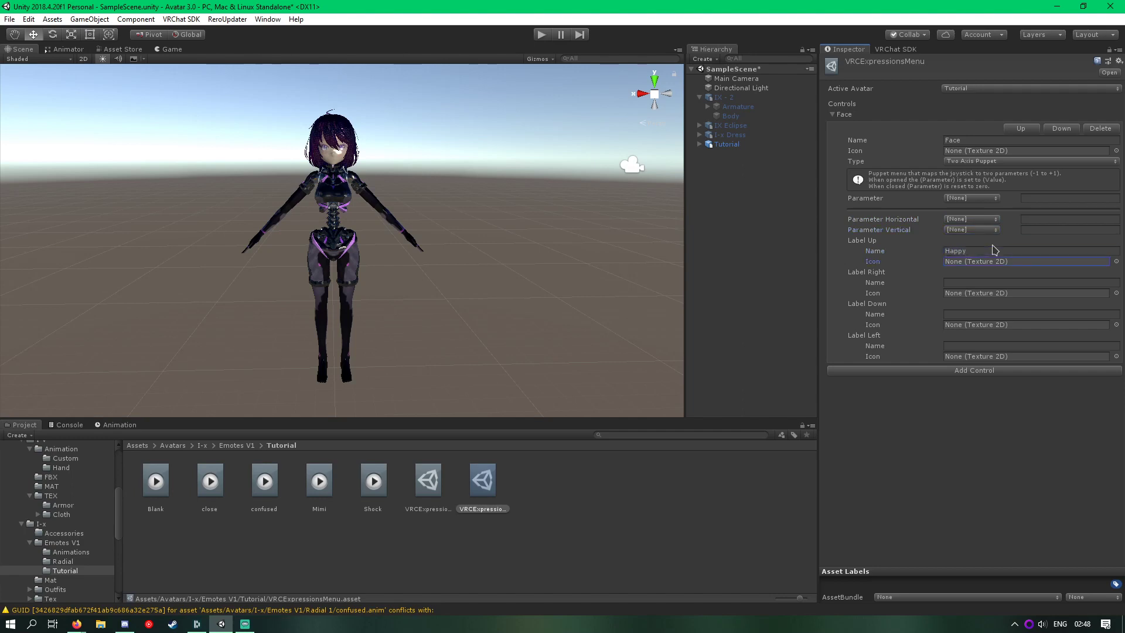
type("s")
key("Tab")
key("Tab")
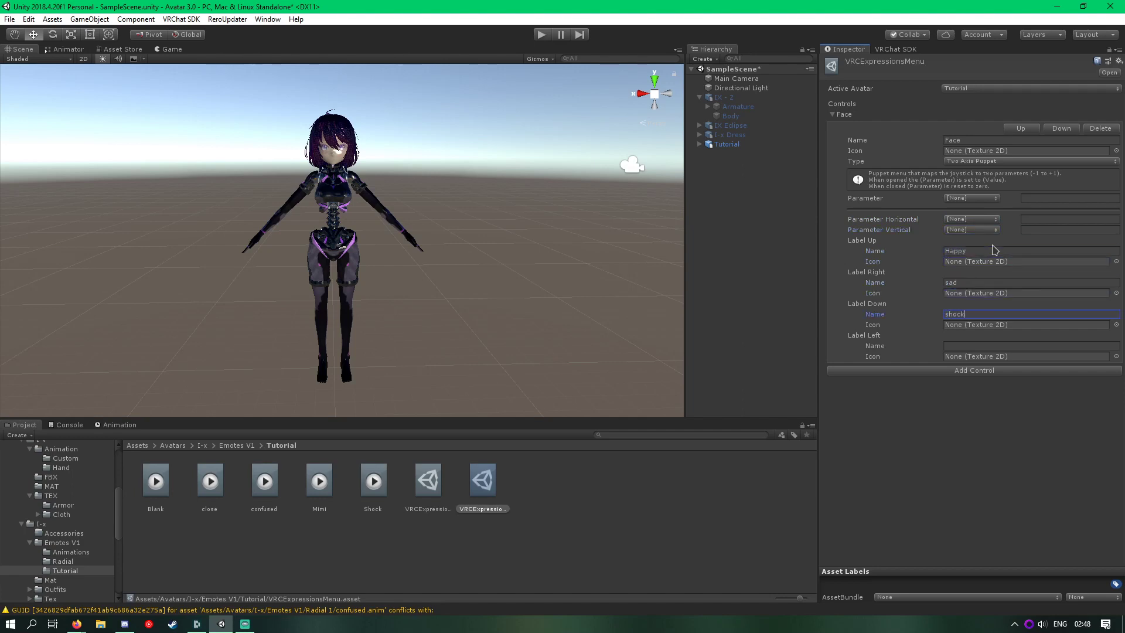
key("Tab")
key("Tab")
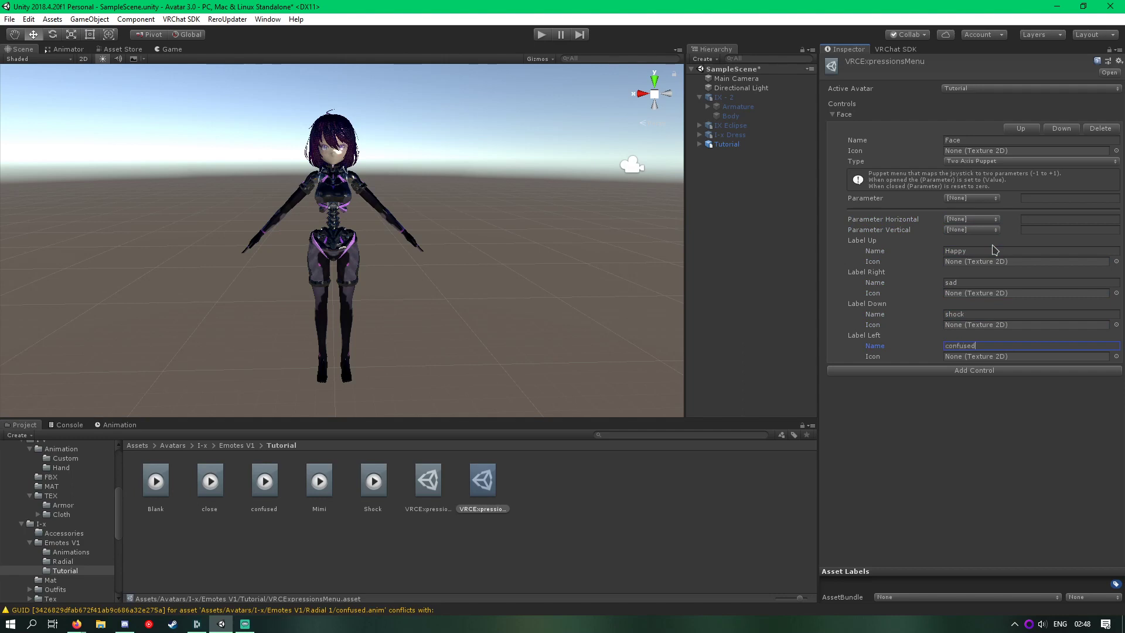
key("Tab")
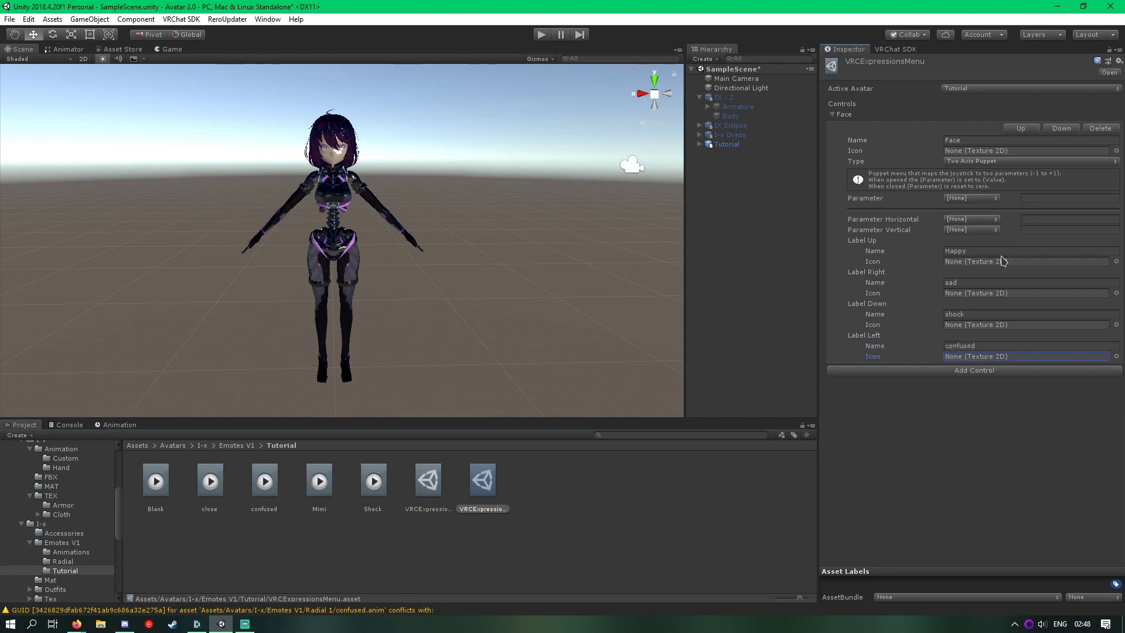
Step: Set the Face control's parameter to Face, its horizontal parameter to FaceW and its vertical parameter to FaceH
left_click(1075, 199)
type("Face")
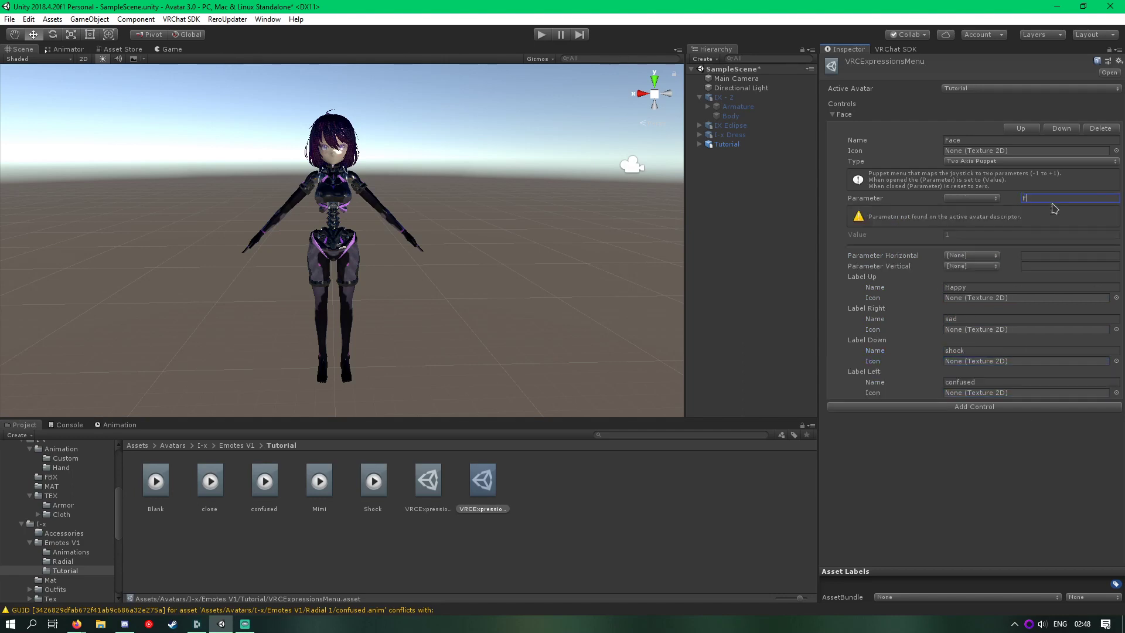
key("Tab")
key("Tab")
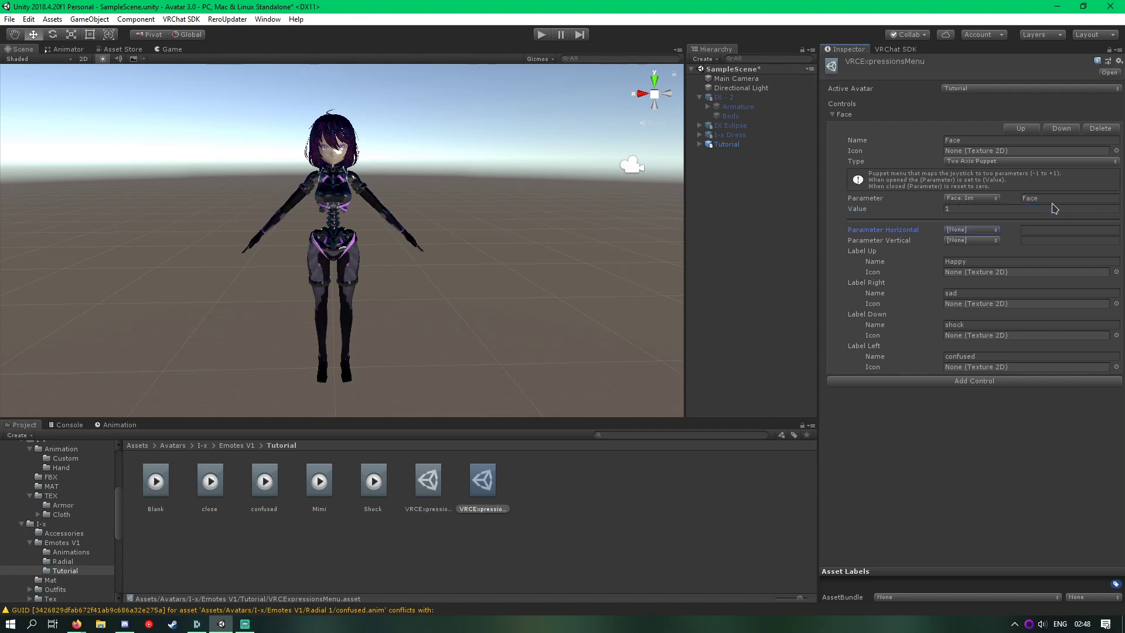
key("Tab")
type("FaceW")
key("Tab")
key("Tab")
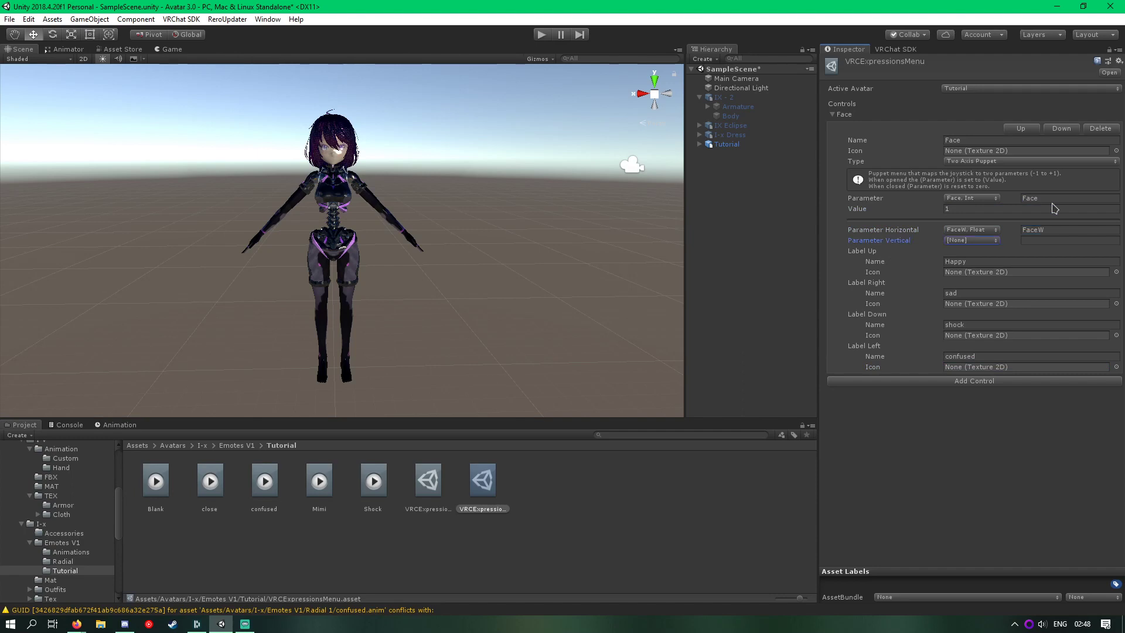
type("FaceH")
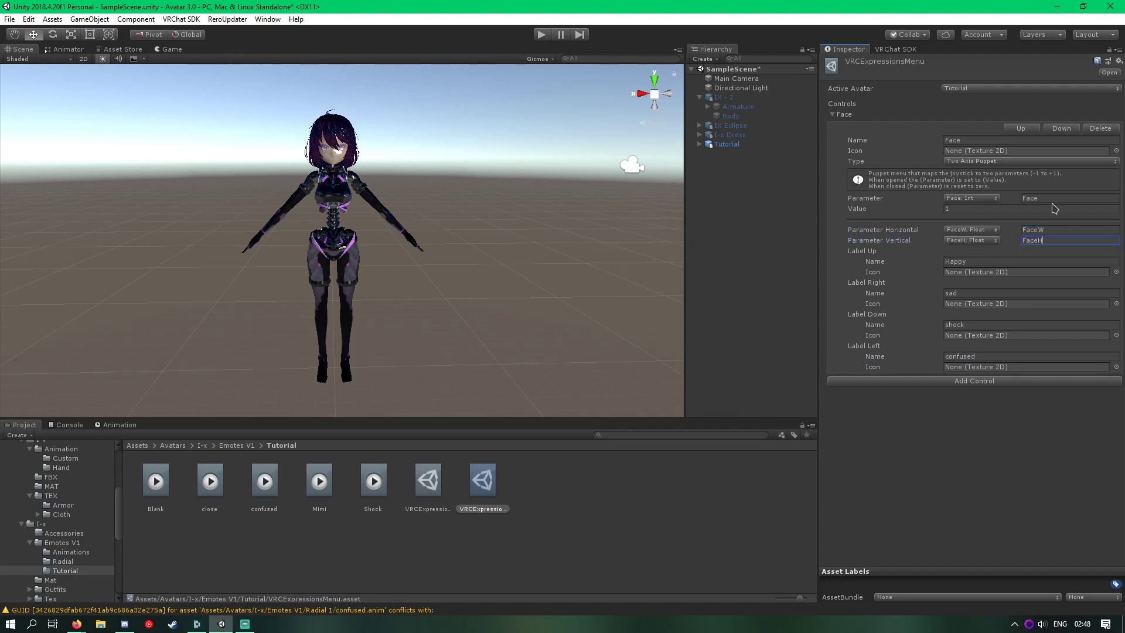
left_click(1065, 260)
left_click(942, 473)
Step: Create an Animator Controller with the default name in the Tutorial folder and open it in the Animator
right_click(599, 512)
mouse_move(651, 227)
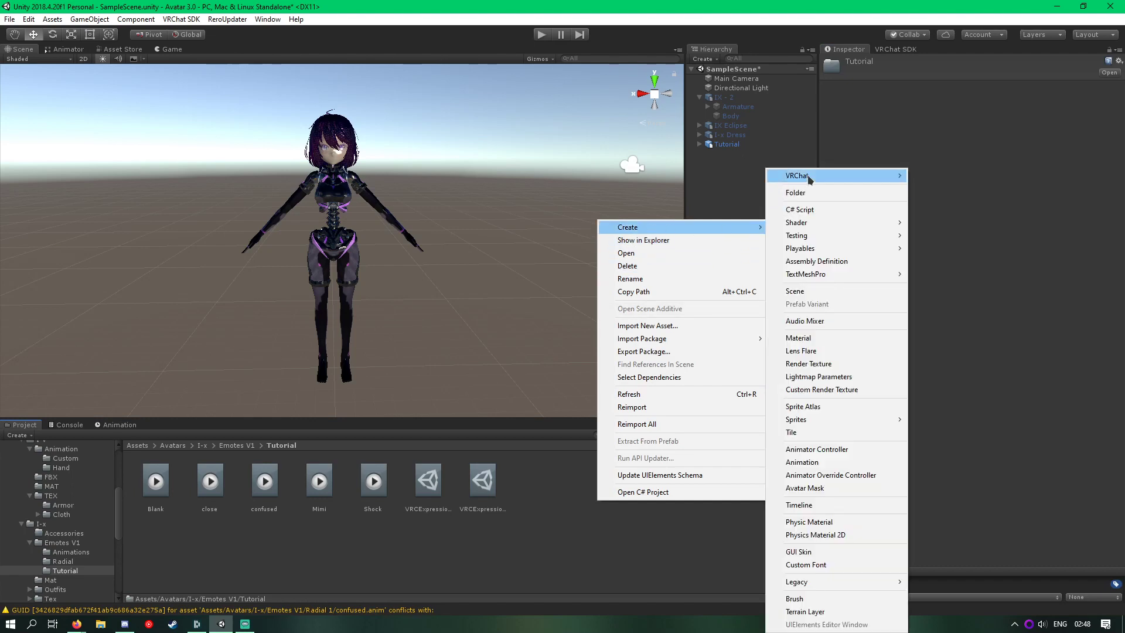
left_click(828, 451)
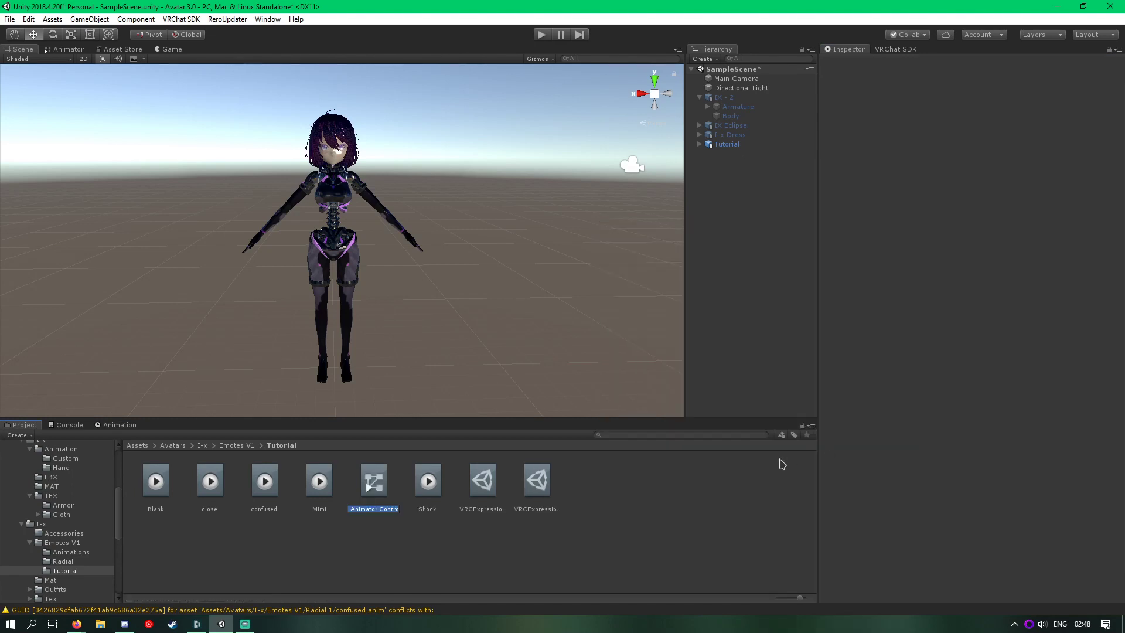
key("Return")
double_click(376, 489)
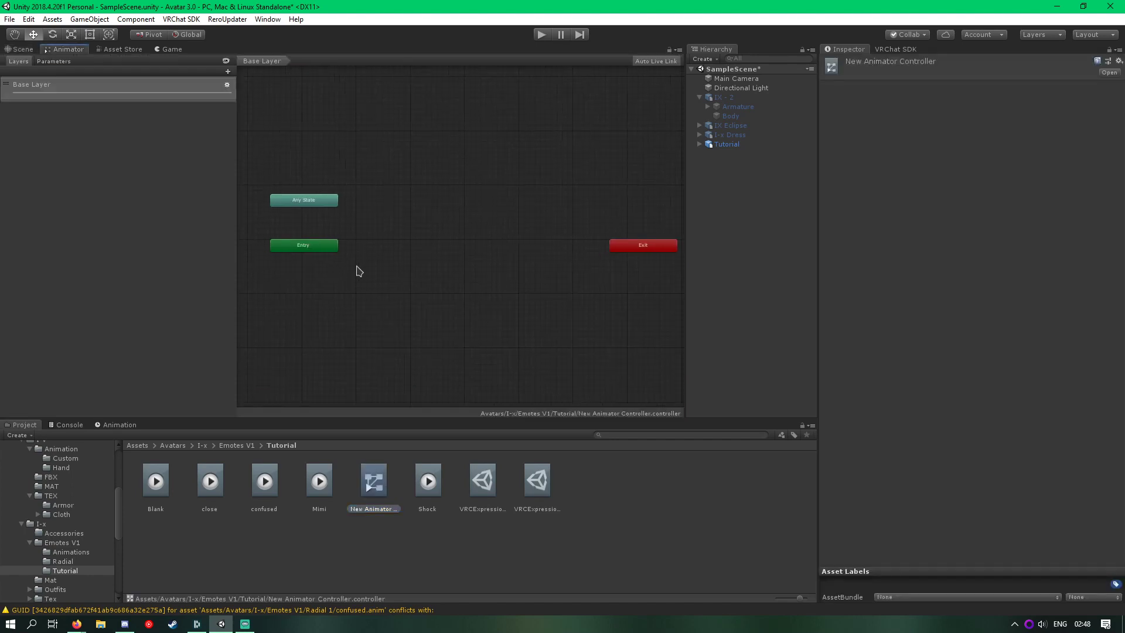
scroll(369, 271, "down", 1)
scroll(380, 271, "up", 3)
scroll(379, 269, "down", 3)
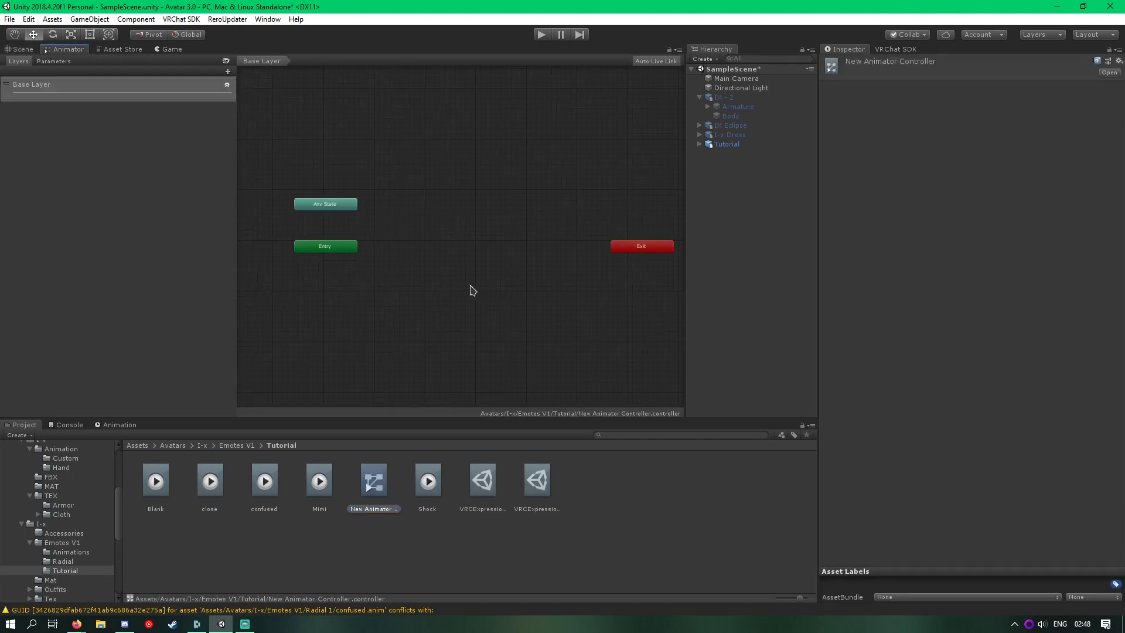
left_click(445, 259)
middle_click_drag(455, 270, 473, 246)
Step: Open the existing IX Hand Emotes controller from the Emotes V1 folder in the Animator
left_click(233, 445)
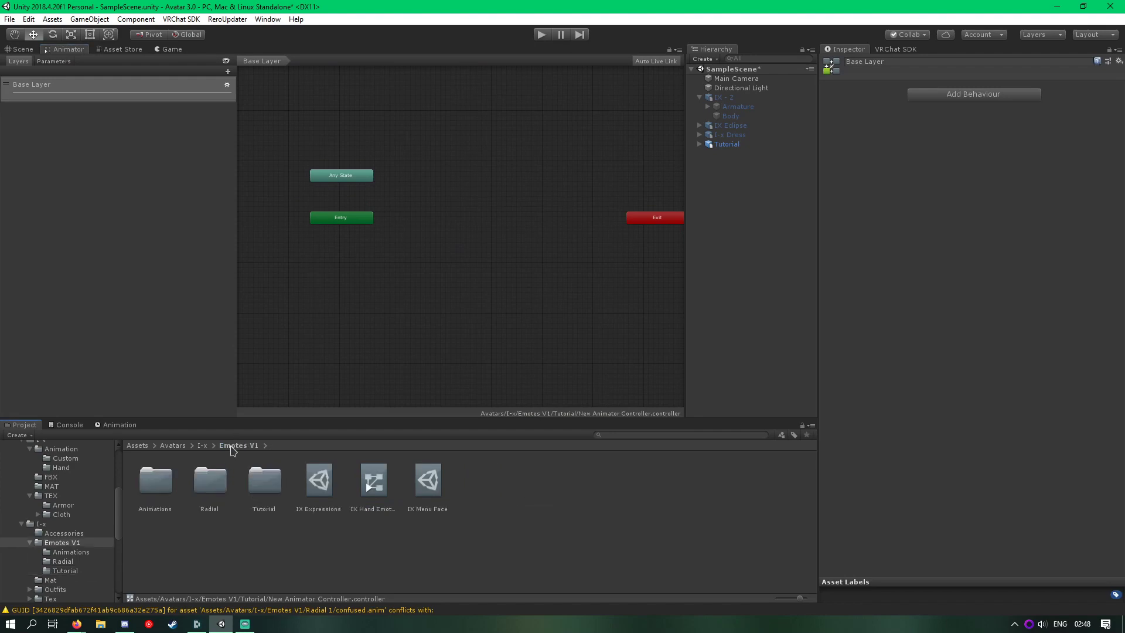
double_click(211, 481)
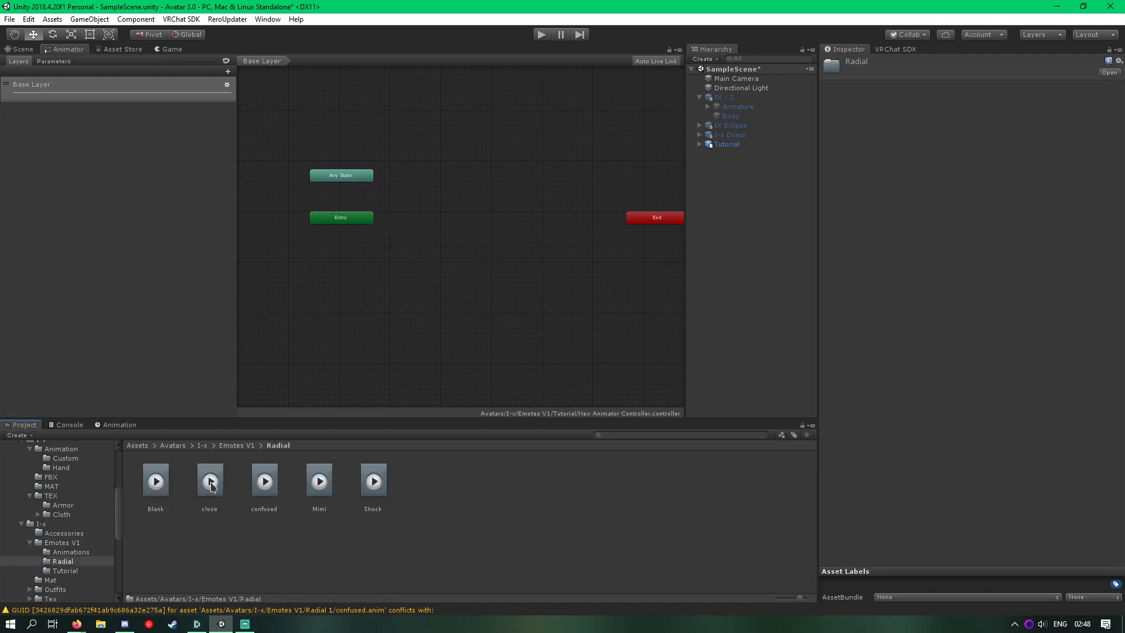
left_click(211, 445)
left_click(228, 446)
left_click(376, 496)
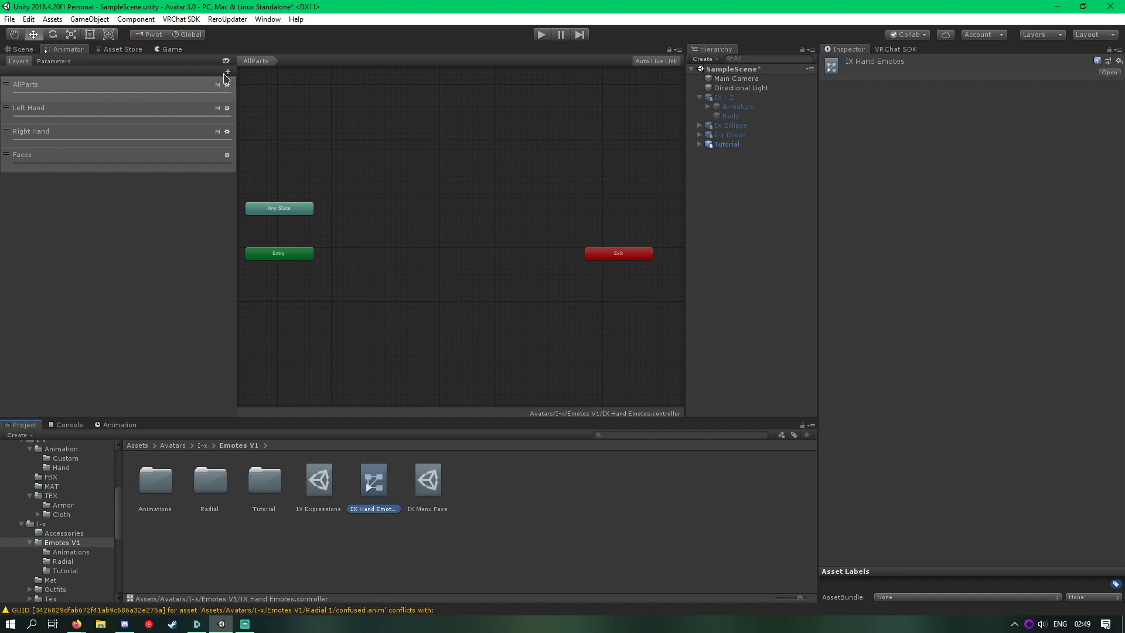
left_click(228, 73)
left_click(36, 193)
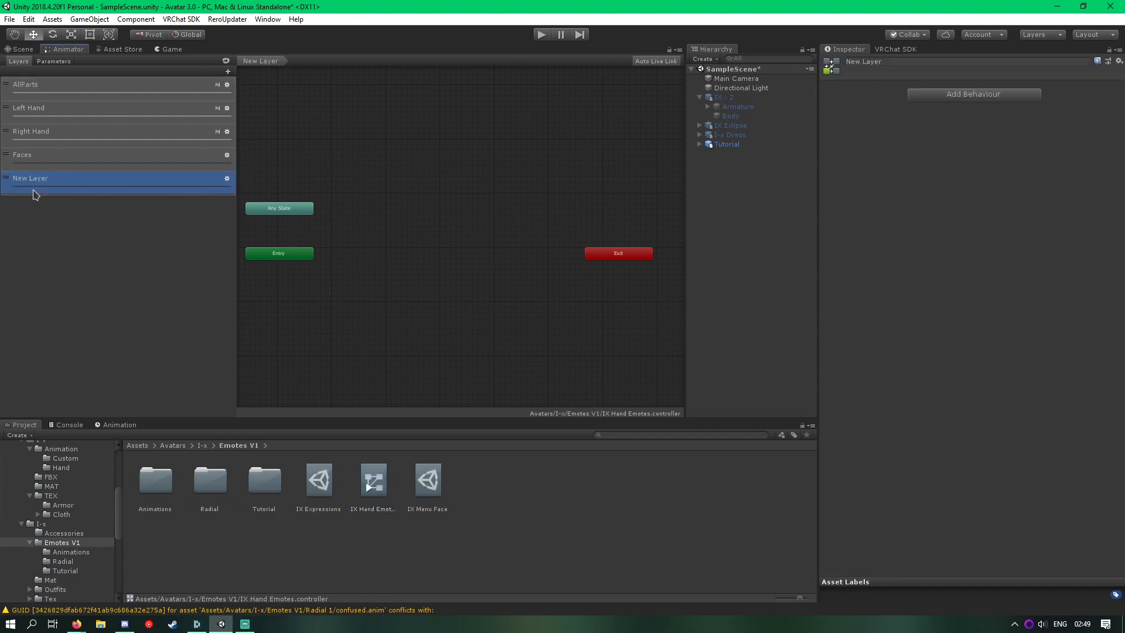
key("Delete")
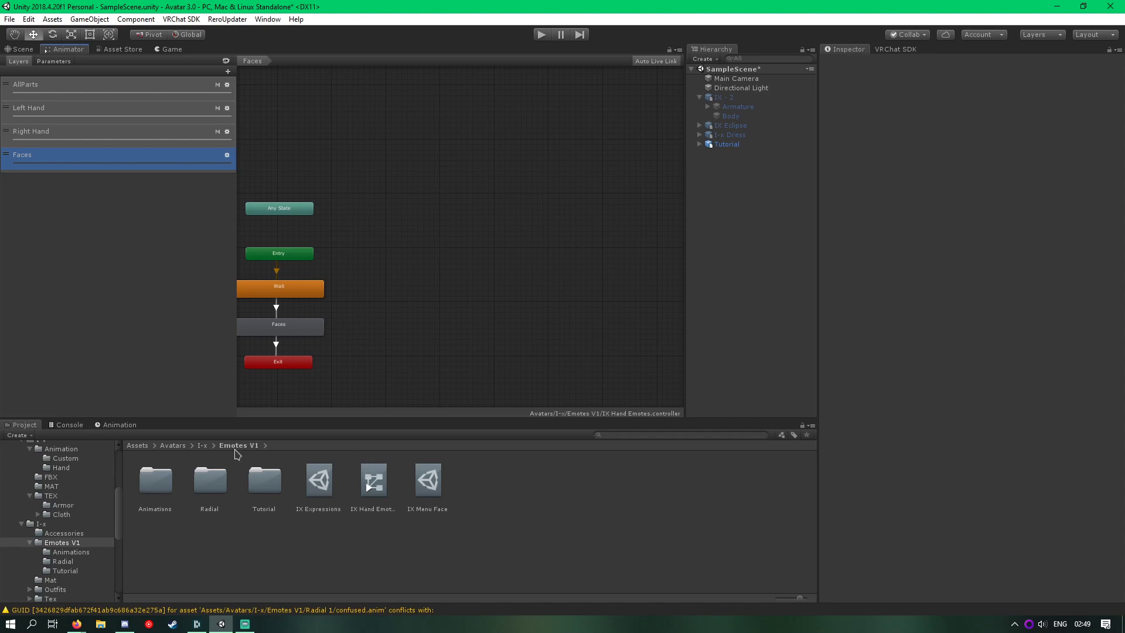
Step: Open the new animator controller in the Tutorial folder and add an Int parameter named Face
double_click(271, 491)
left_click(378, 487)
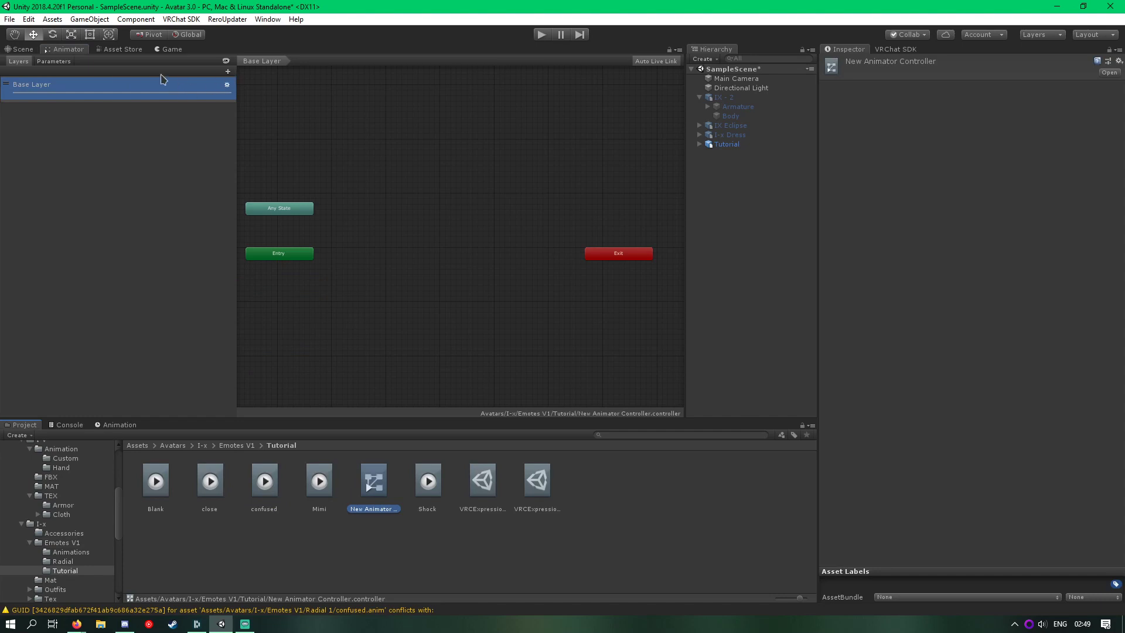
left_click(54, 62)
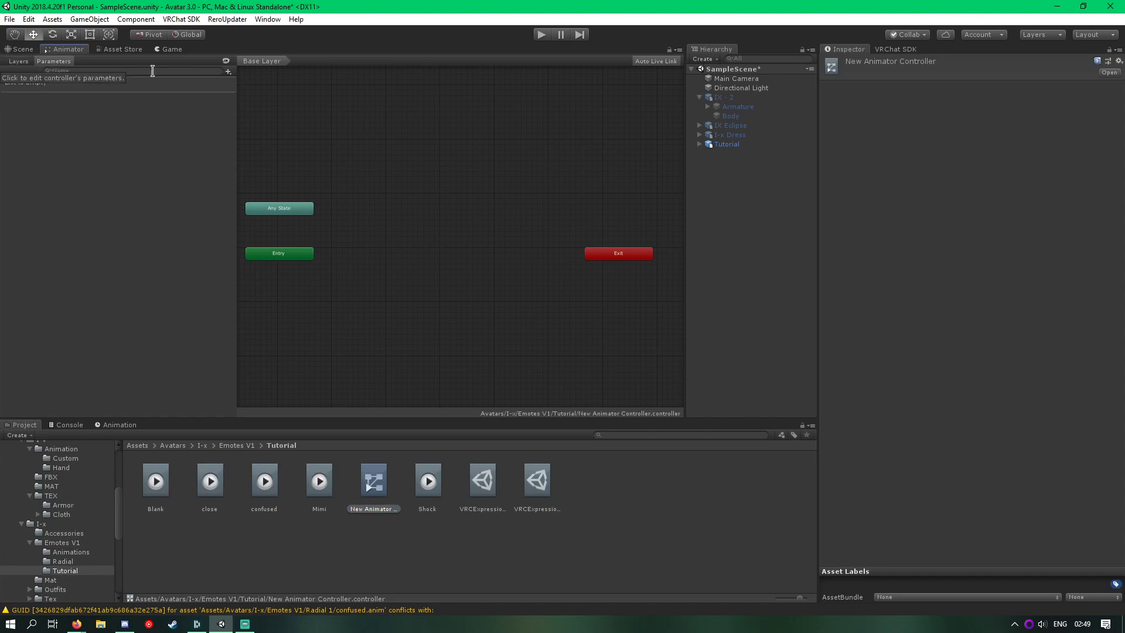
left_click(229, 73)
left_click(248, 86)
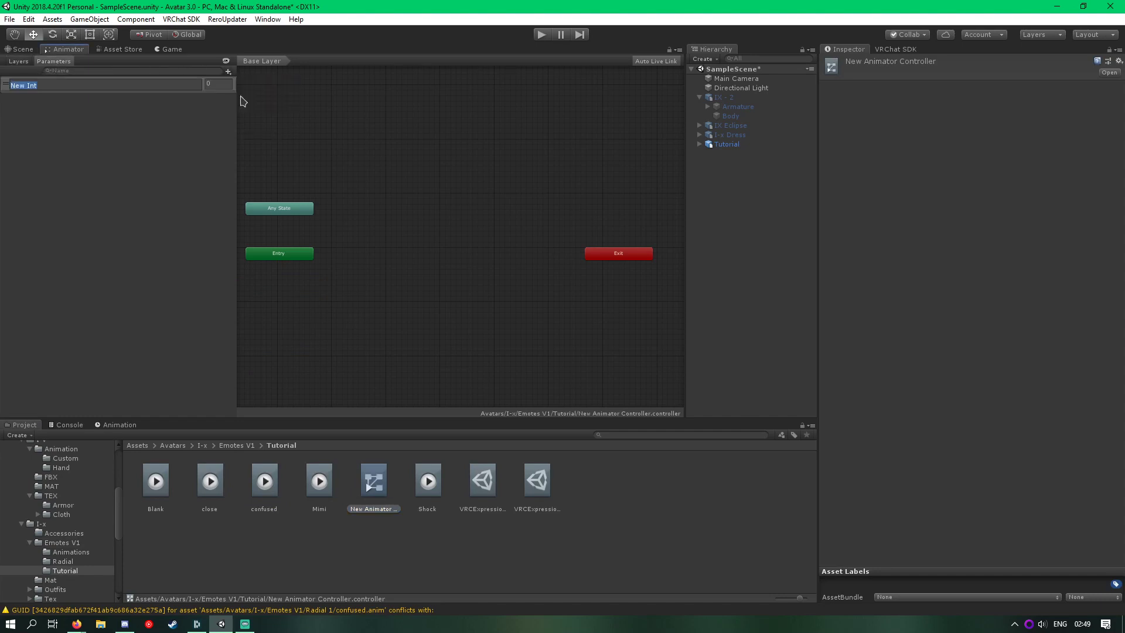
type("Face")
key("Return")
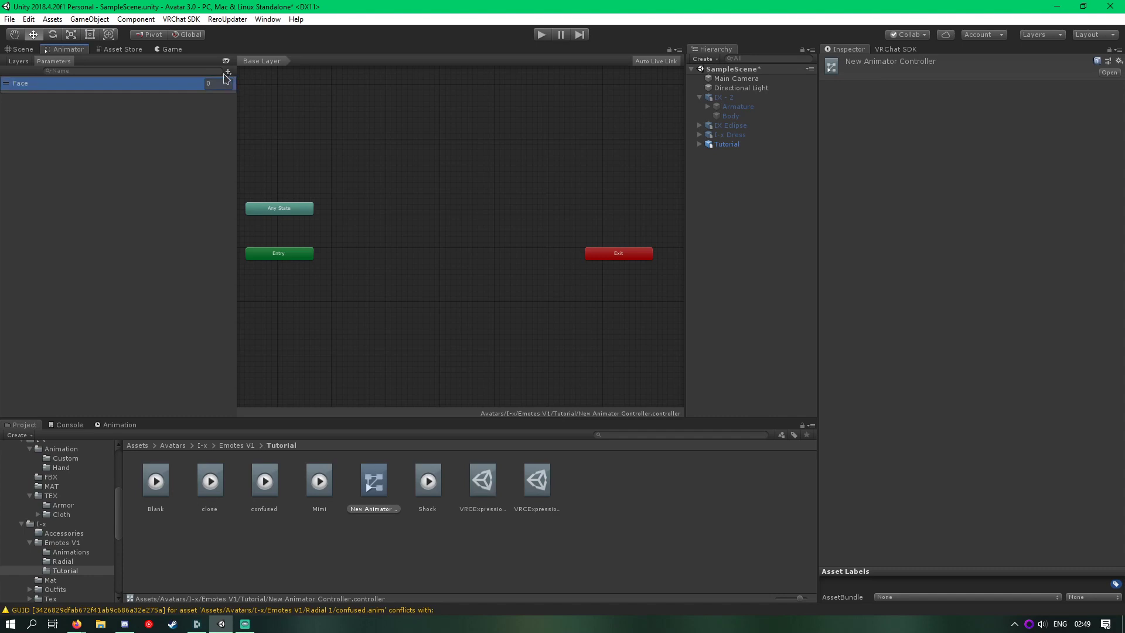
Step: Add two Float parameters named FaceH and FaceW to the controller
left_click(228, 72)
left_click(252, 86)
type("FA")
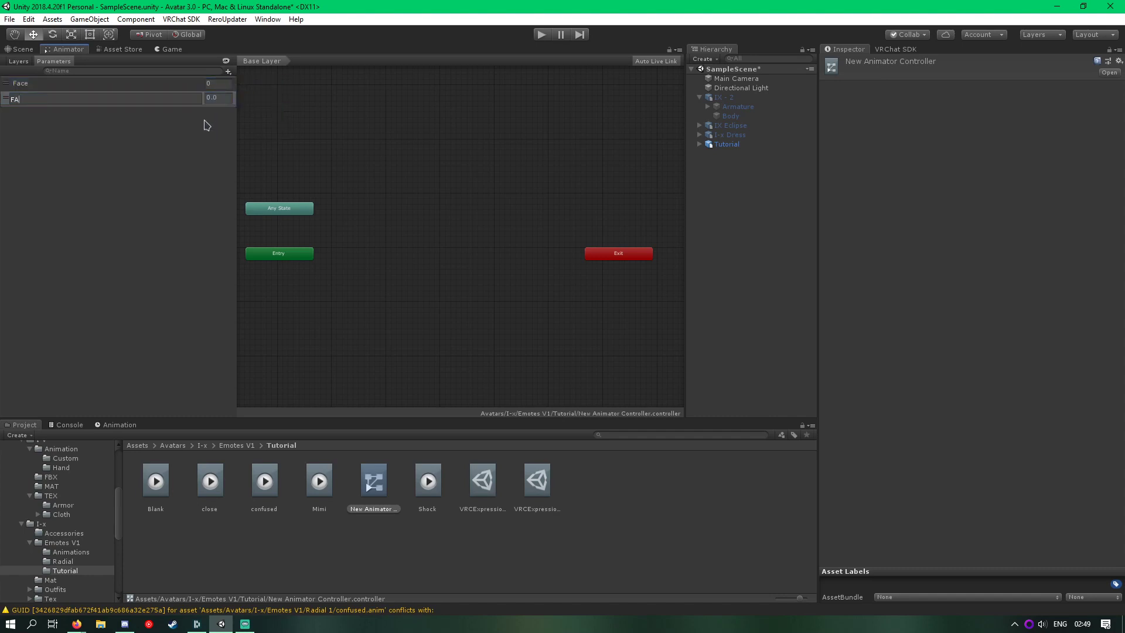
type("ceH")
key("Return")
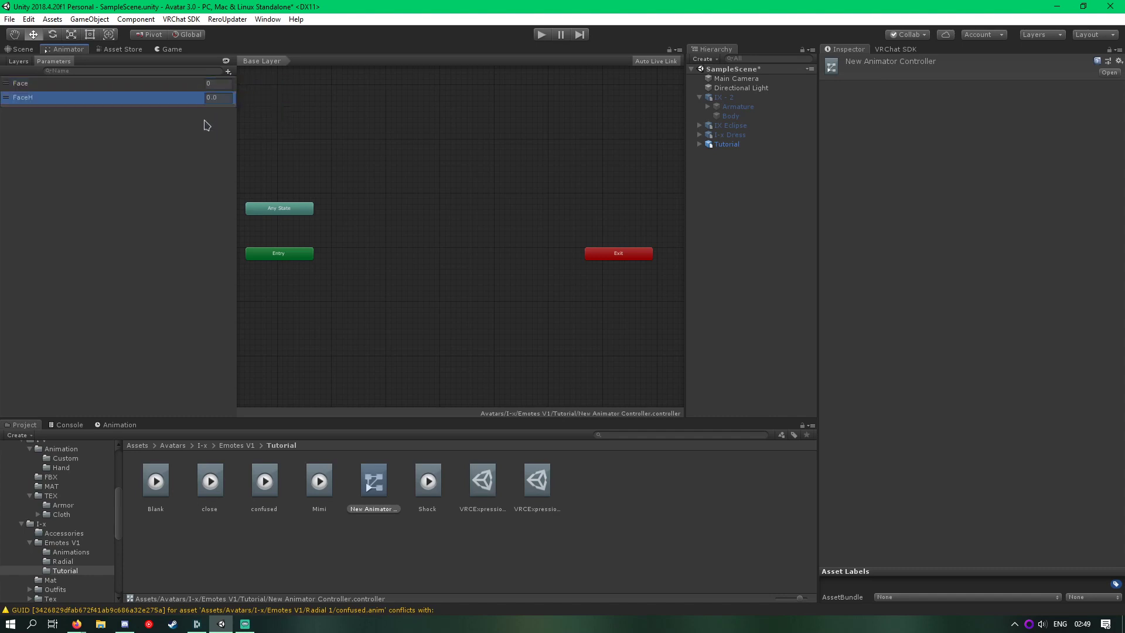
left_click(228, 71)
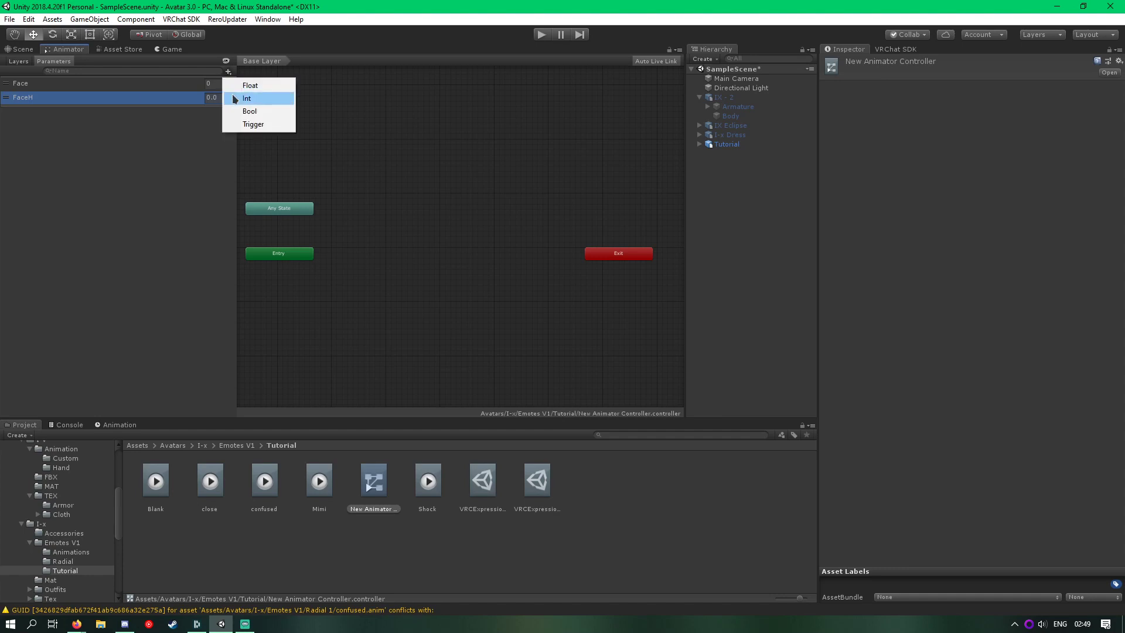
left_click(238, 85)
type("Face")
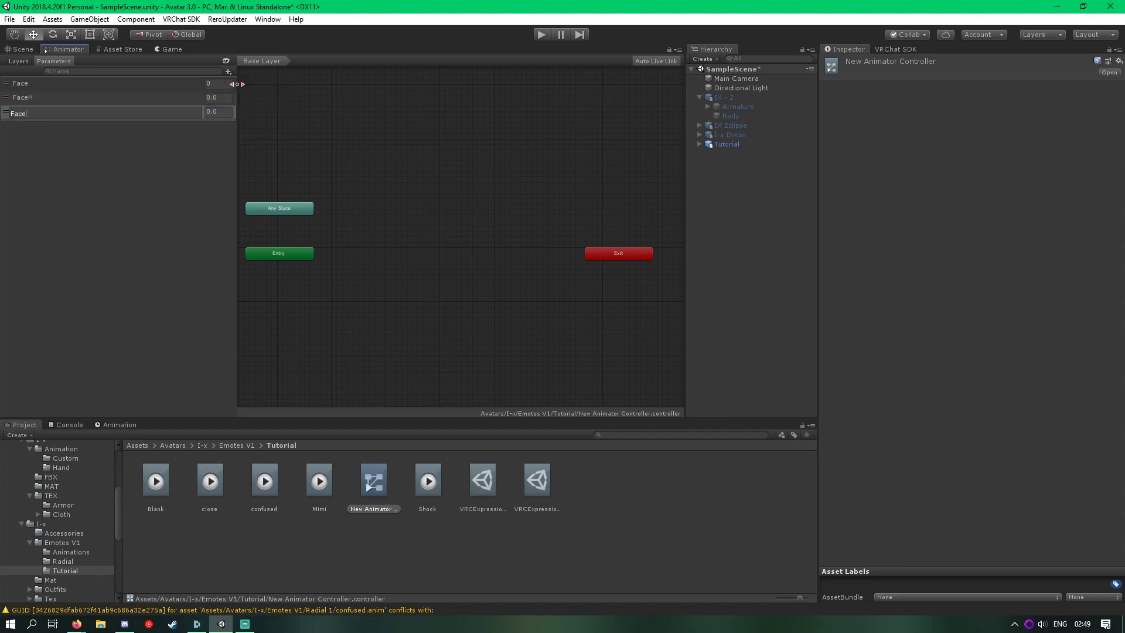
type("W")
key("Return")
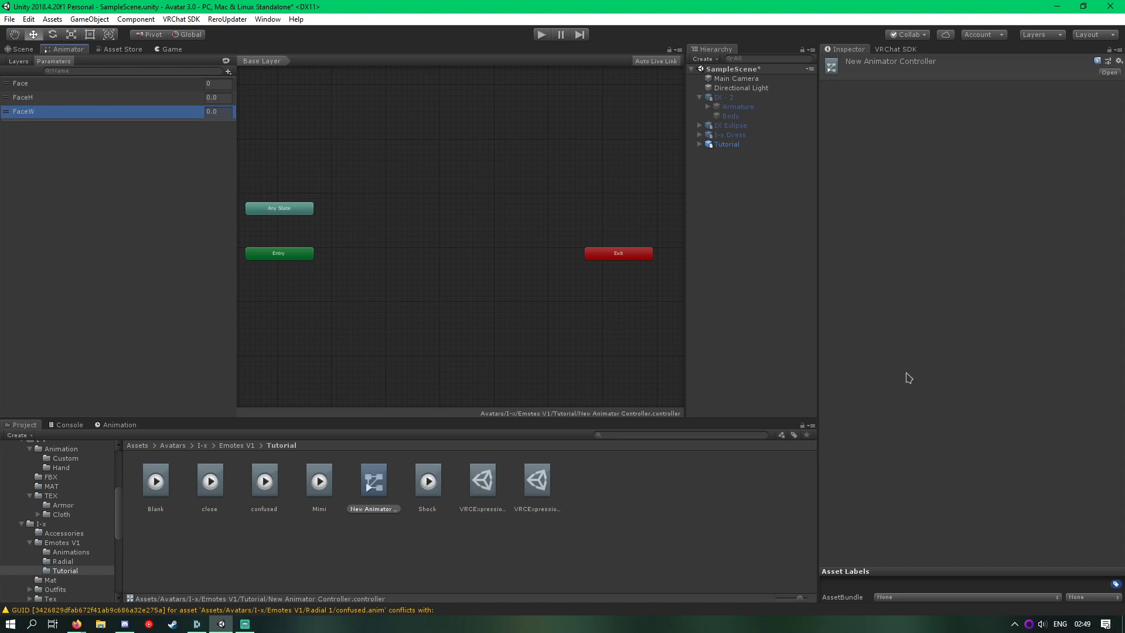
Step: Create an empty state named Wait in the base layer and align it directly below Entry
left_click_drag(474, 232, 516, 267)
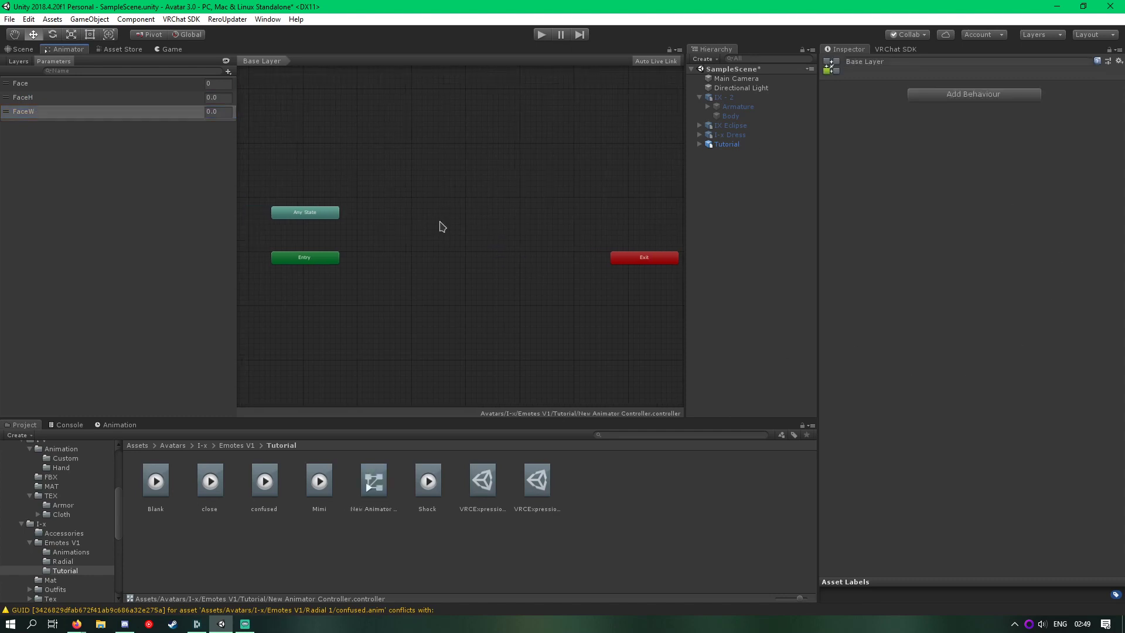
middle_click_drag(443, 227, 452, 191)
scroll(448, 189, "up", 1)
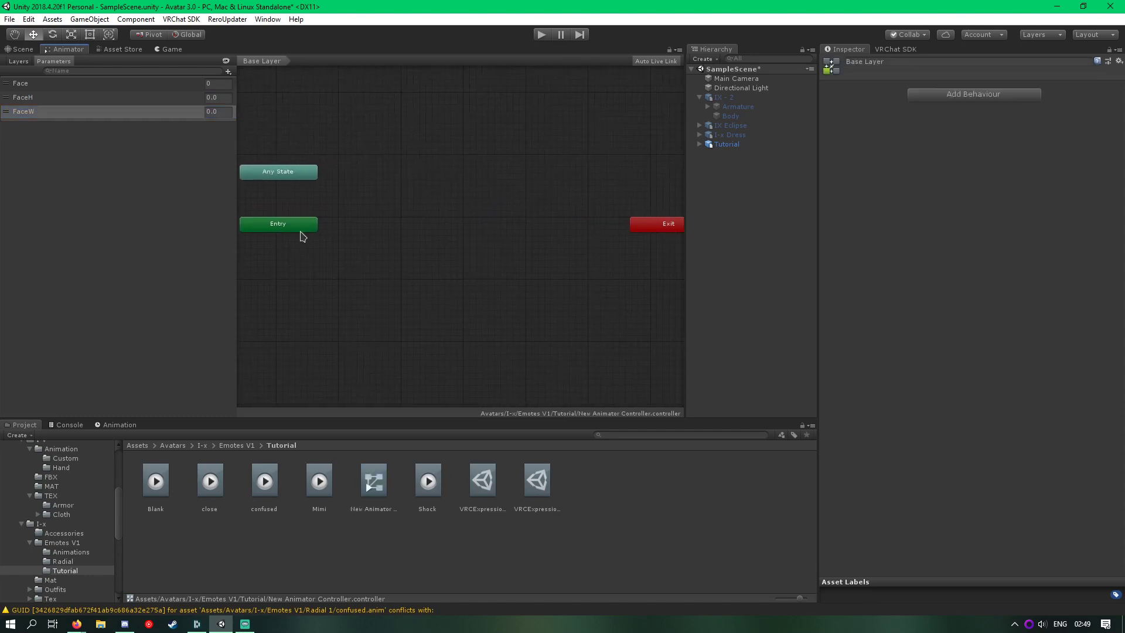
right_click(292, 254)
mouse_move(338, 259)
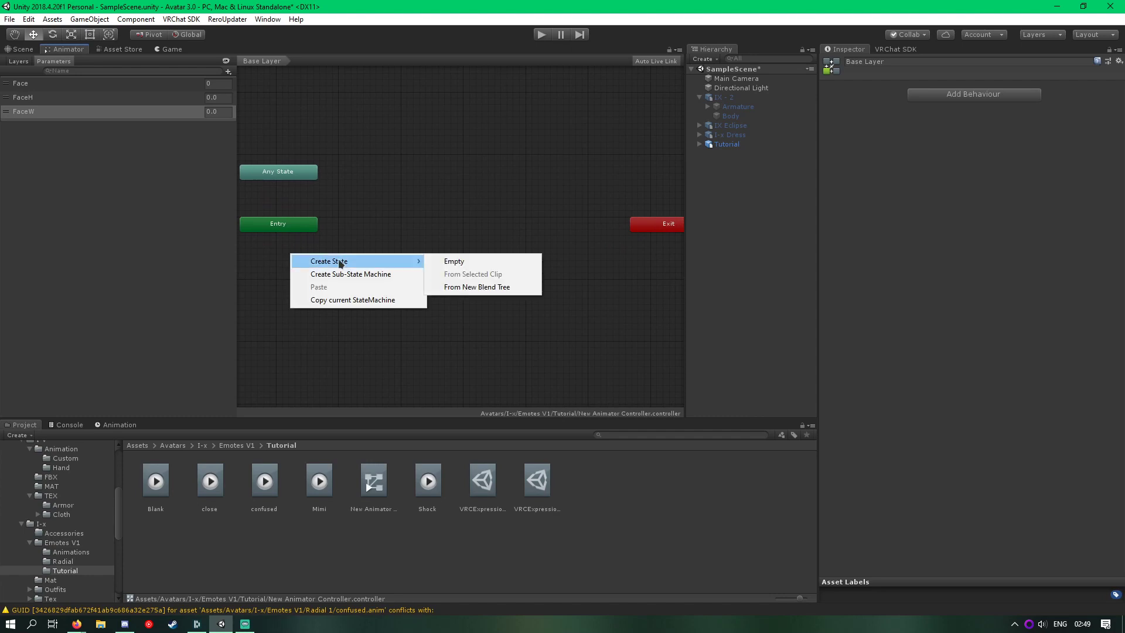
left_click(485, 260)
left_click_drag(321, 268, 270, 269)
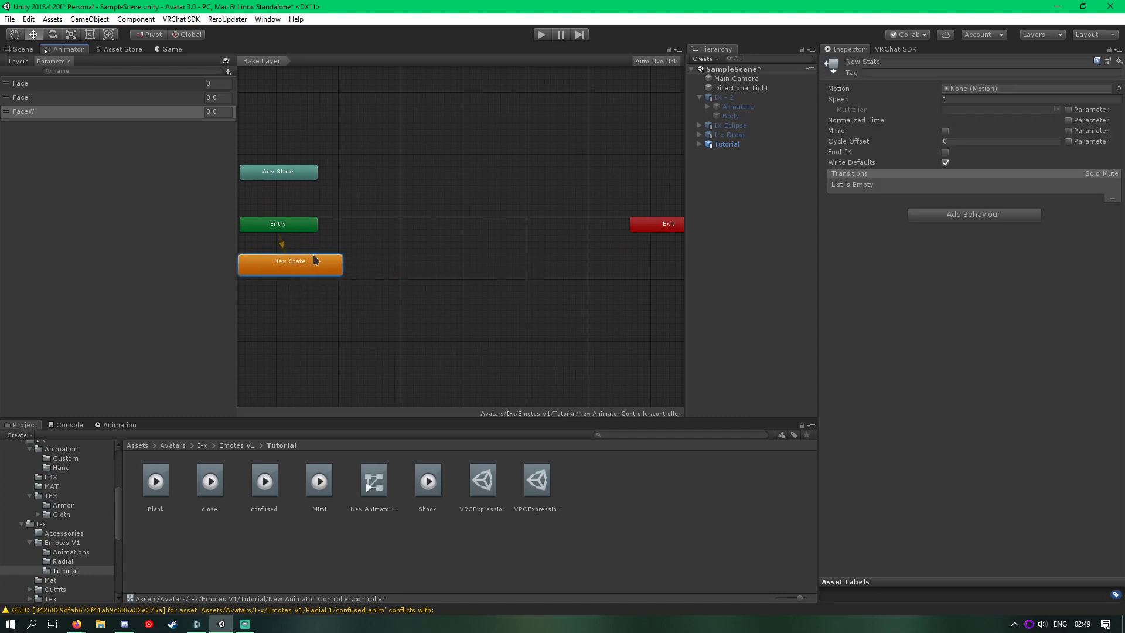
left_click(856, 61)
type("Wait")
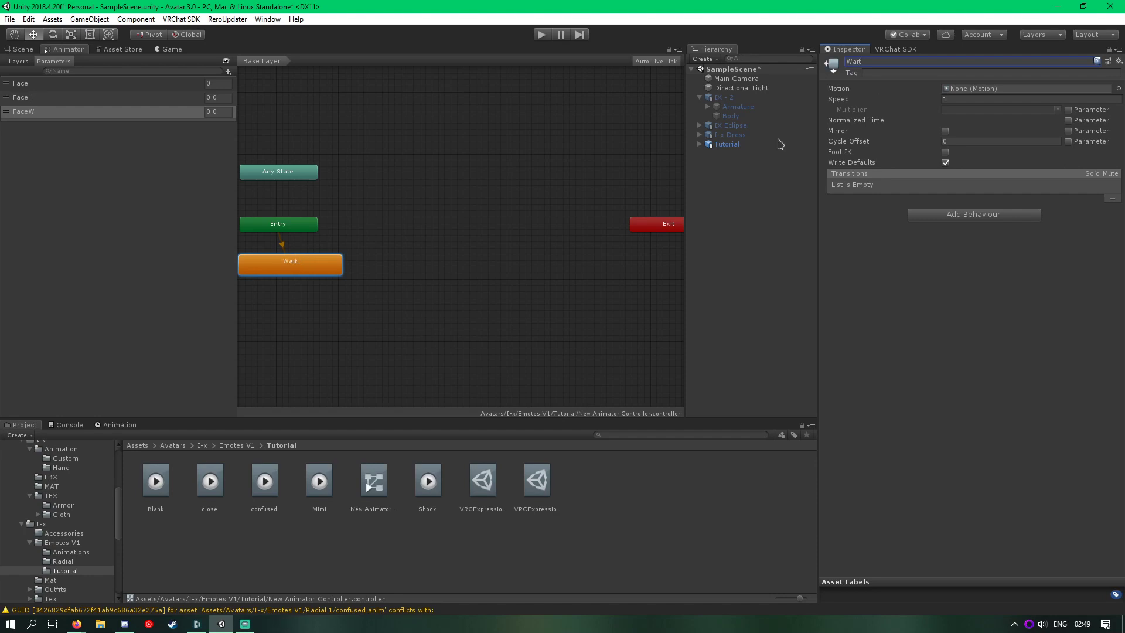
middle_click_drag(540, 203, 555, 185)
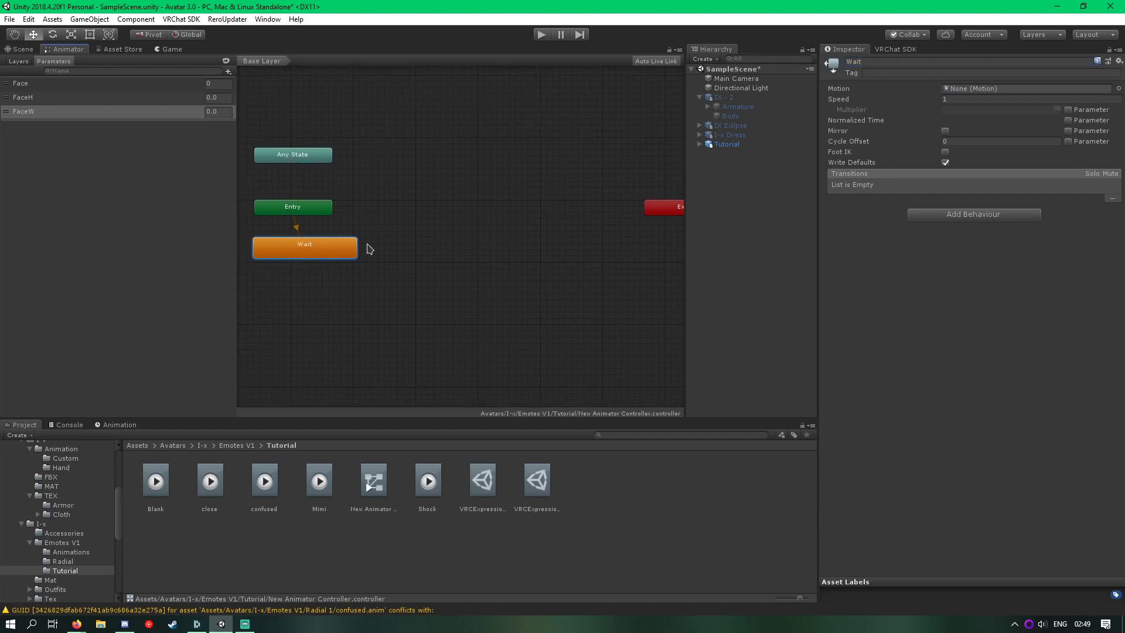
left_click_drag(326, 256, 316, 262)
left_click(316, 270)
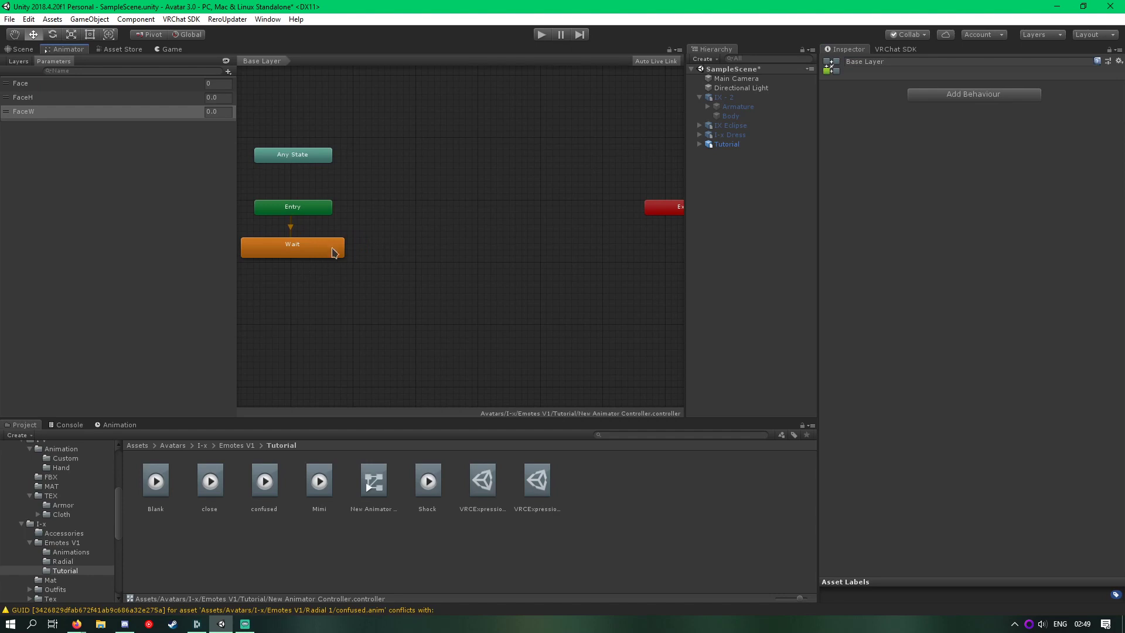
Step: Create a state from a new blend tree and place it directly below the Wait state
right_click(404, 275)
mouse_move(469, 281)
left_click(610, 311)
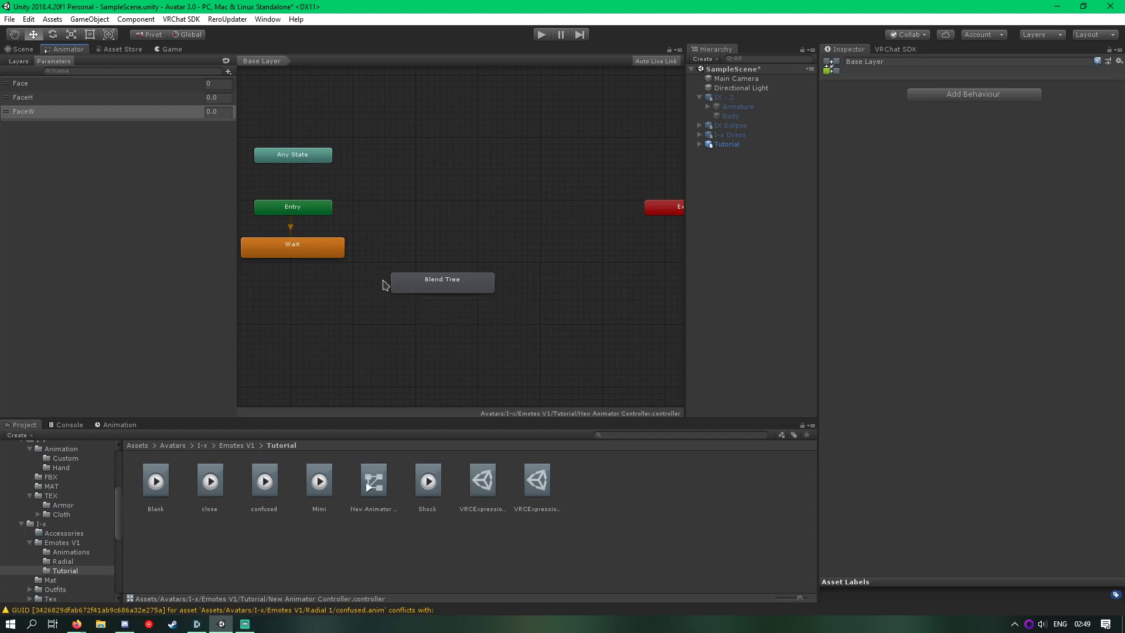
left_click_drag(383, 284, 252, 297)
Step: Make a transition from the Wait state to the Blend Tree state
left_click(296, 254)
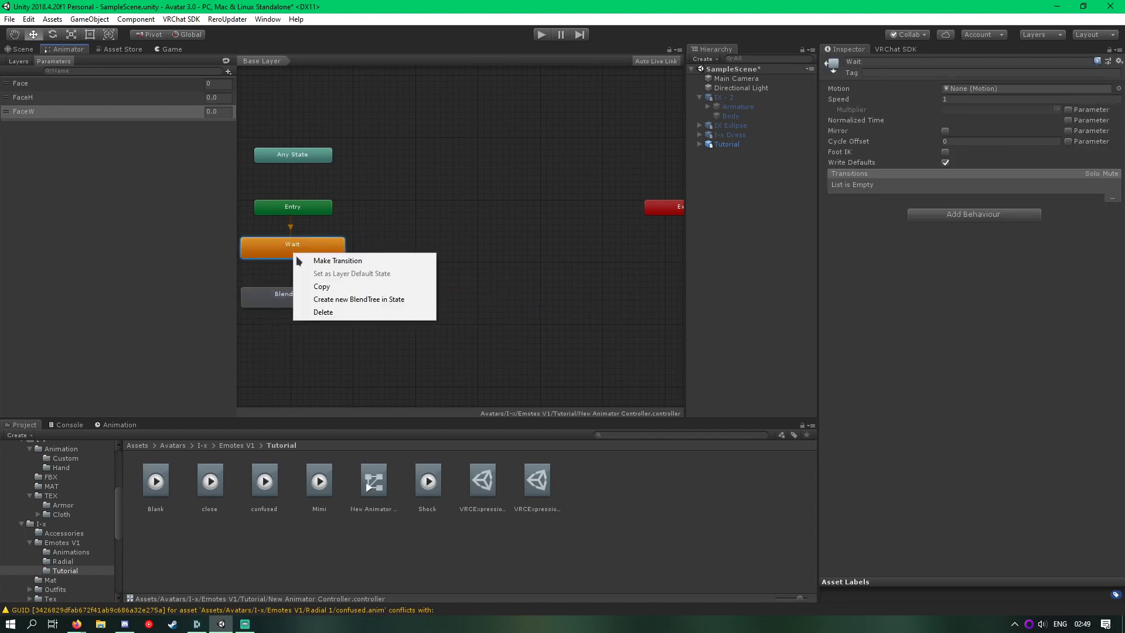
right_click(295, 254)
left_click(308, 262)
left_click(297, 304)
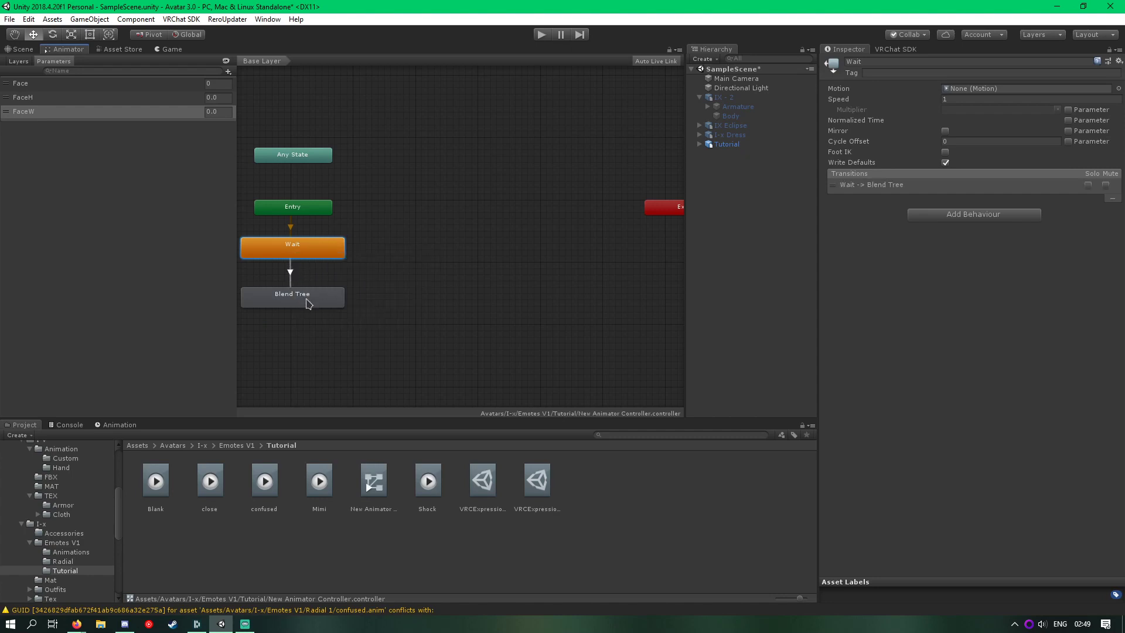
left_click(310, 301)
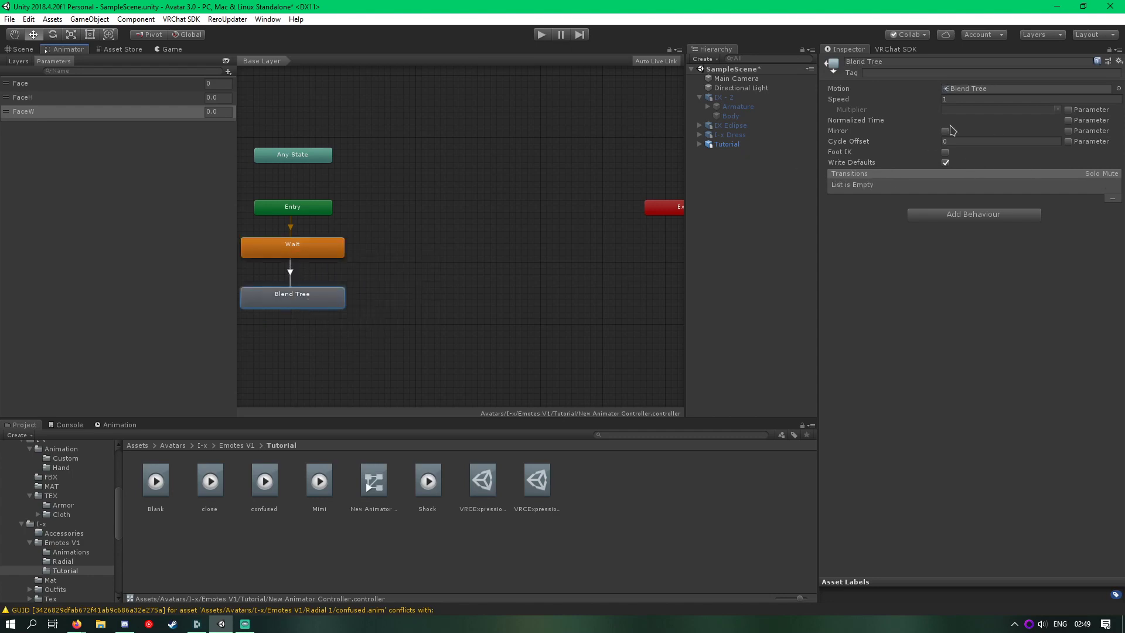
Step: Add a condition to the Wait to Blend Tree transition requiring Face Equals 1
left_click(290, 274)
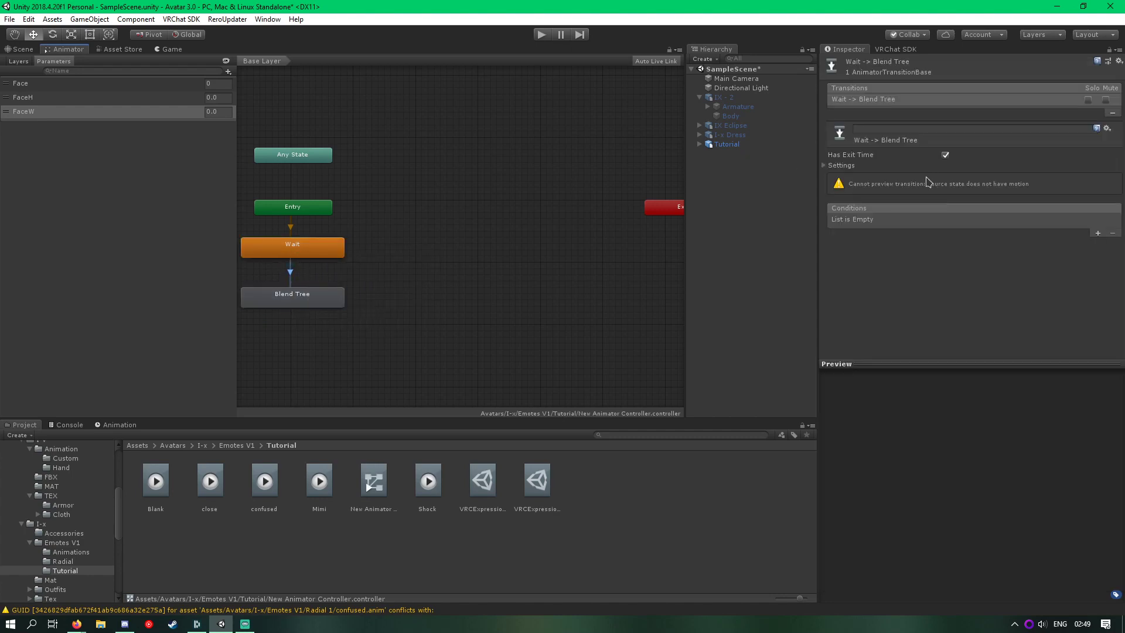
left_click(1097, 234)
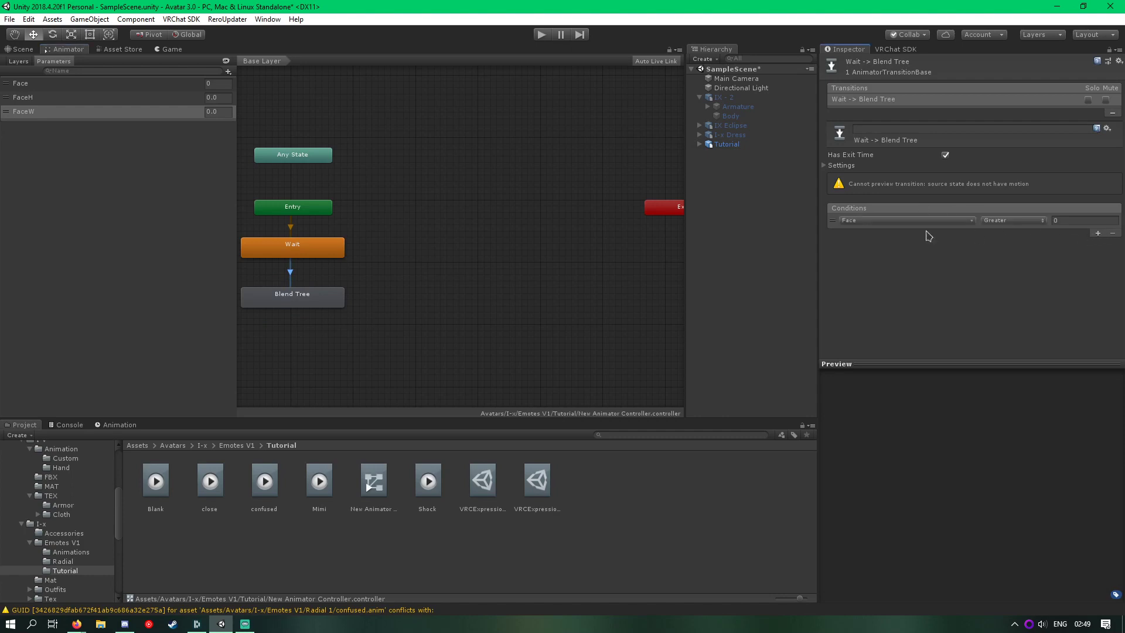
left_click(893, 221)
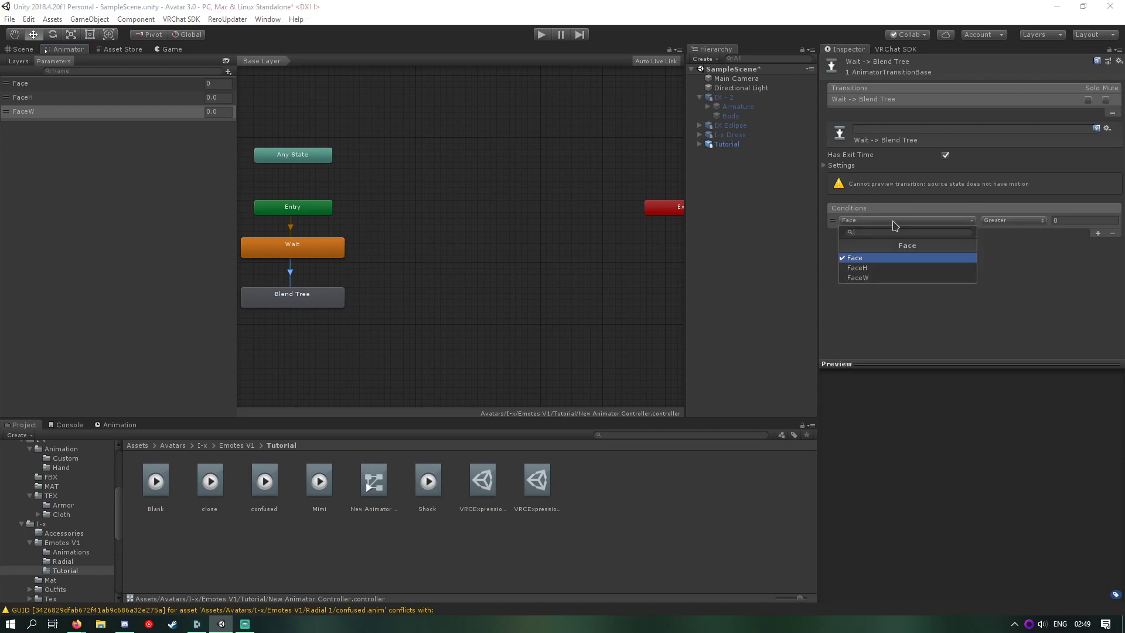
left_click(877, 258)
left_click(1015, 221)
left_click(1009, 260)
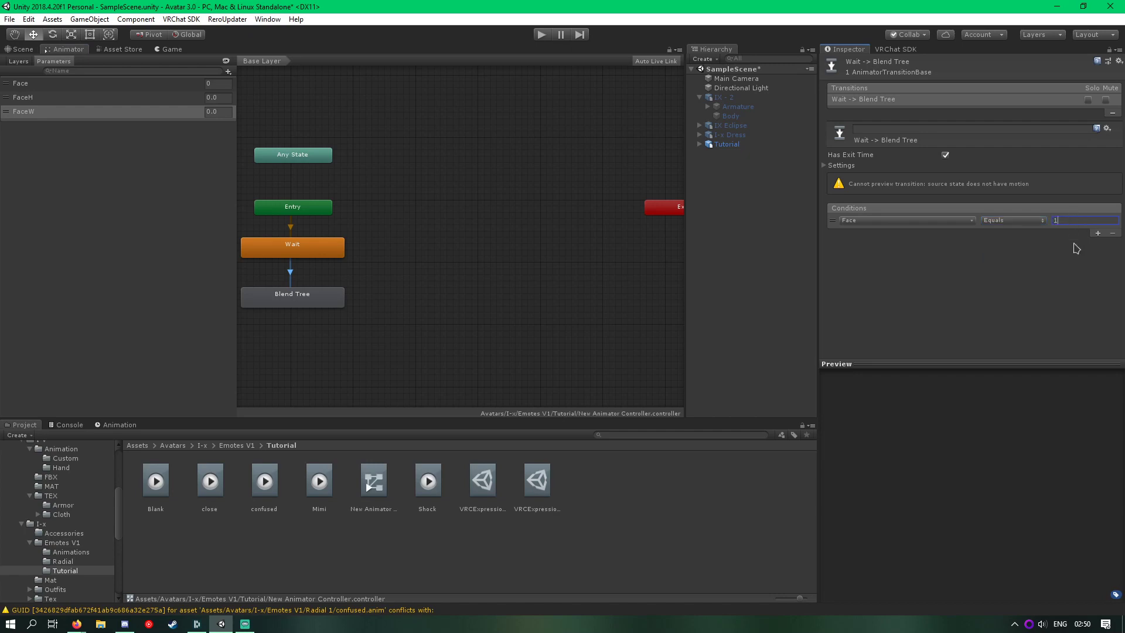
left_click(495, 309)
Step: Open the blend tree and add five empty motion fields to it
double_click(305, 306)
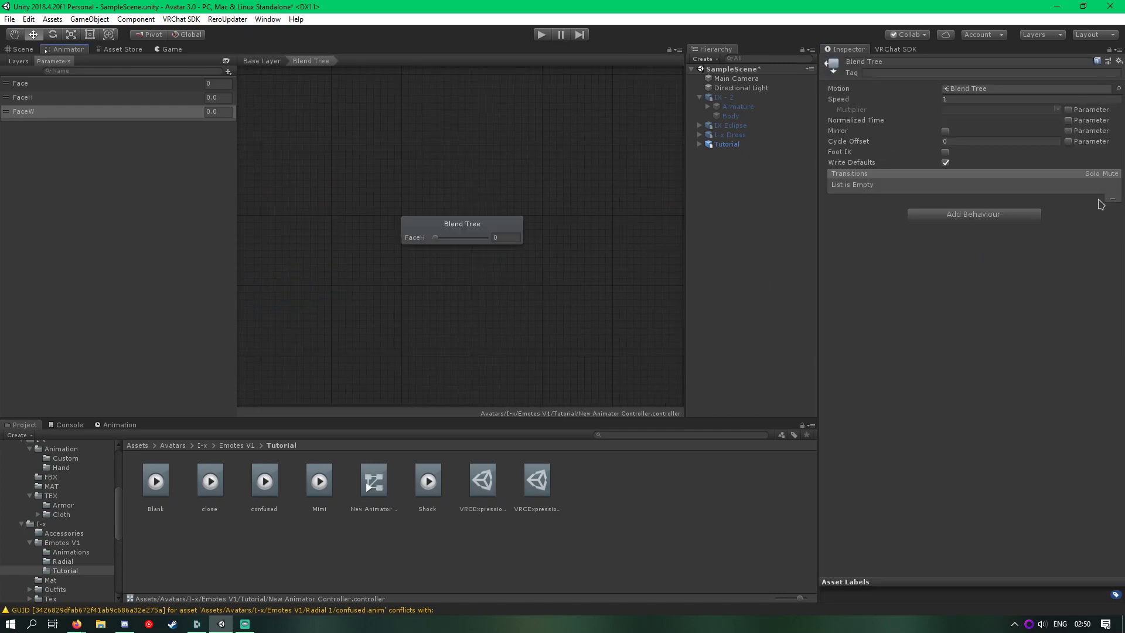
left_click(437, 237)
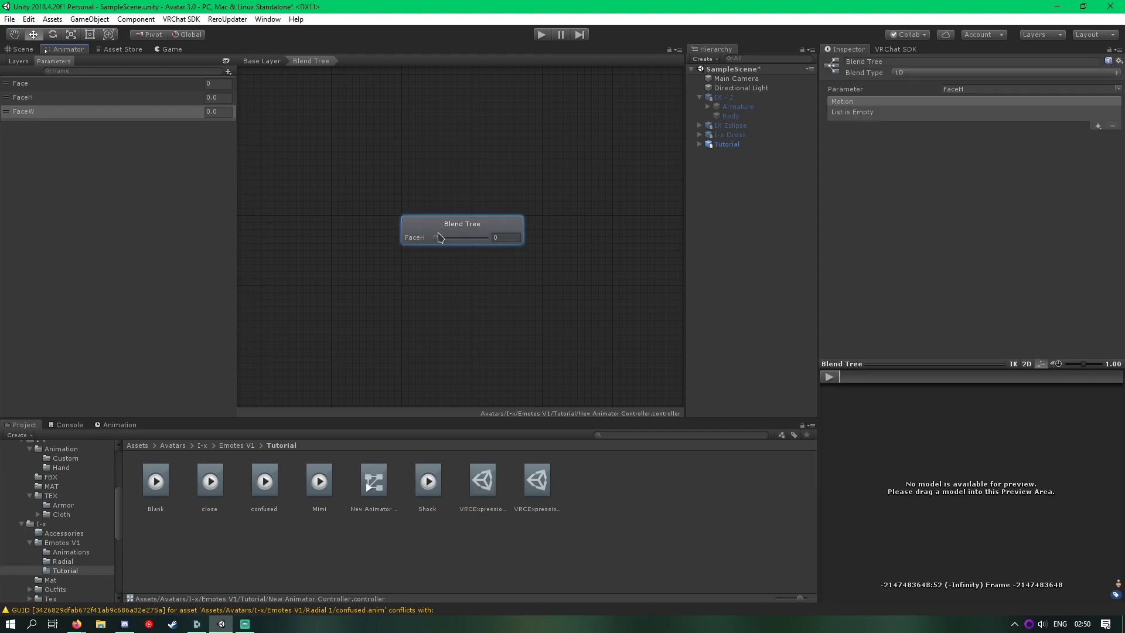
left_click(1098, 126)
left_click(1101, 136)
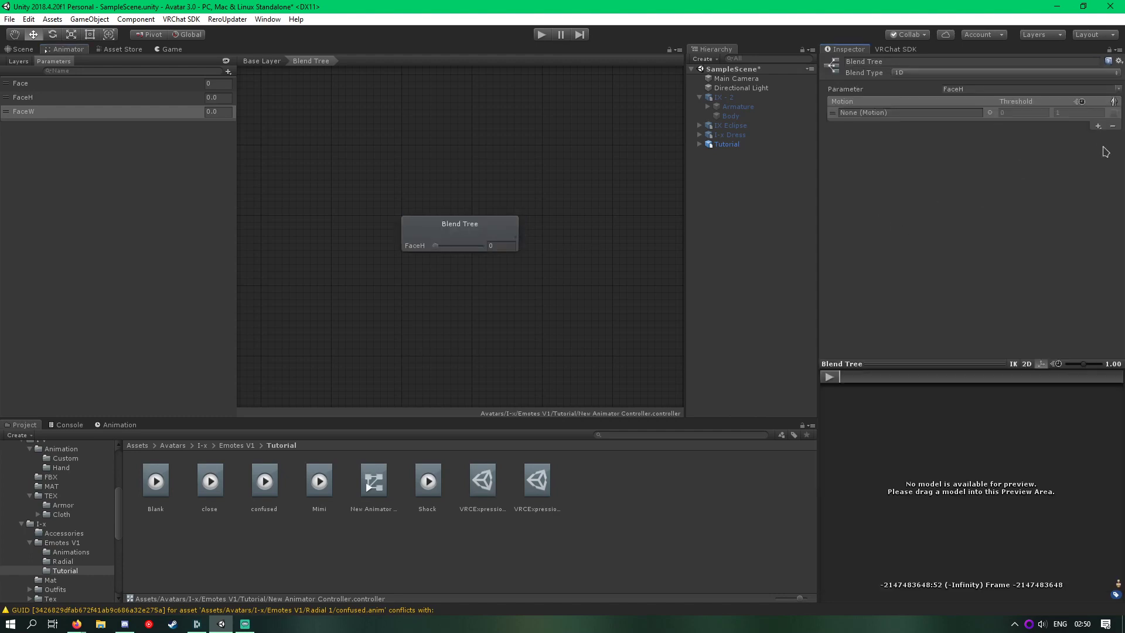
left_click(1098, 126)
left_click(1101, 136)
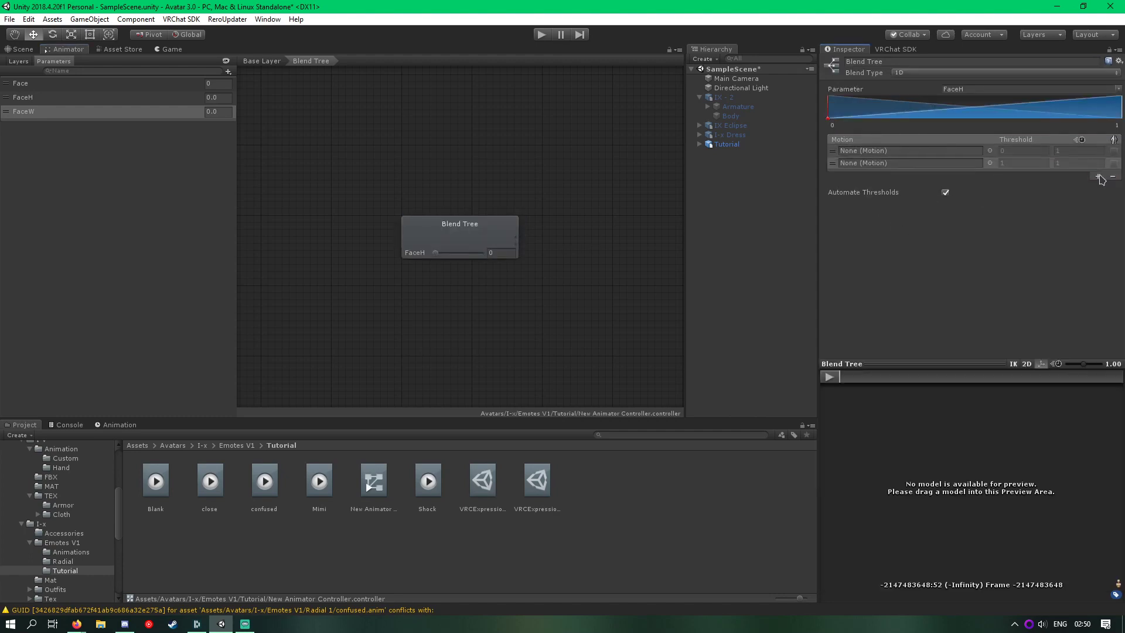
left_click(1099, 176)
left_click(1100, 186)
left_click(1098, 188)
left_click(1100, 198)
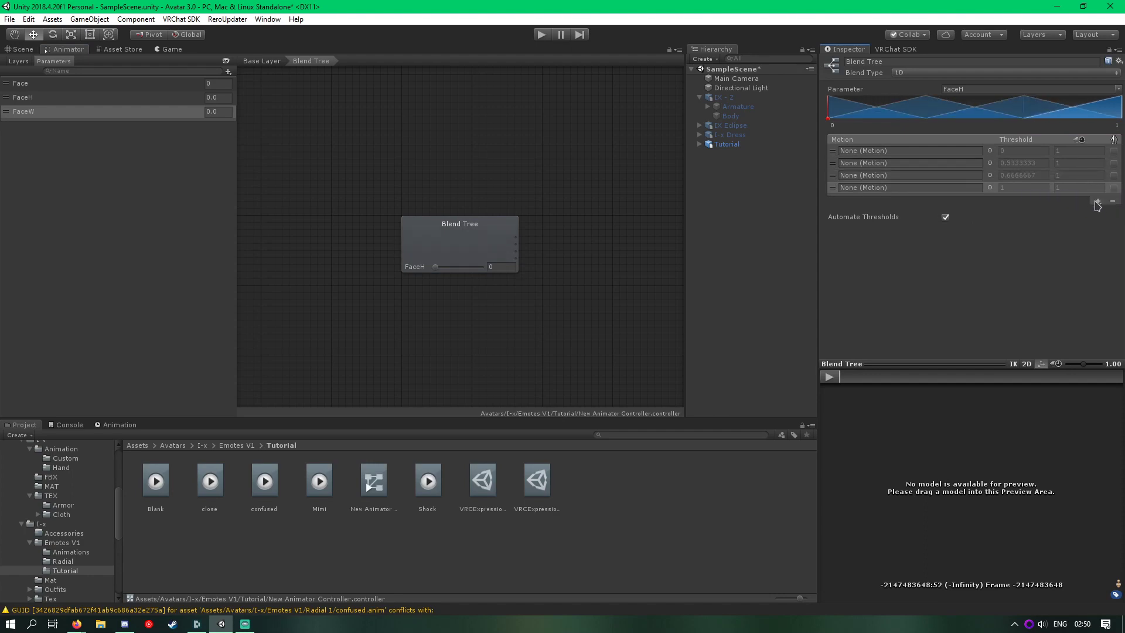
left_click(1099, 200)
left_click(1066, 211)
Step: Fill the blend tree's five motion fields in order with the Blank, close, confused, Mimi and Shock animations
left_click(879, 151)
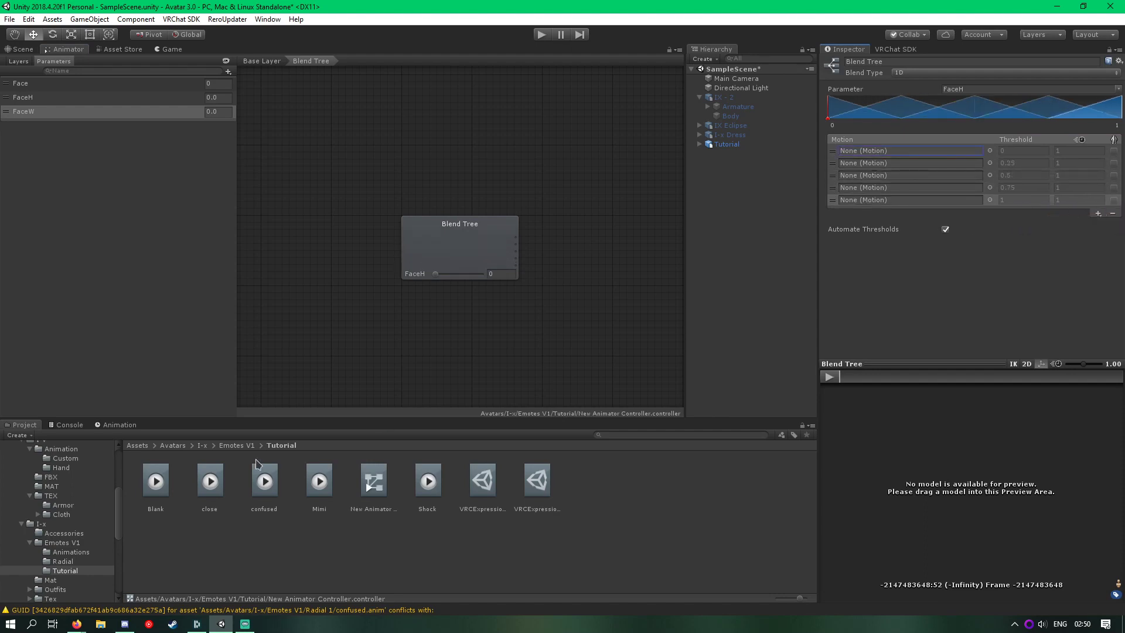
left_click_drag(158, 482, 896, 154)
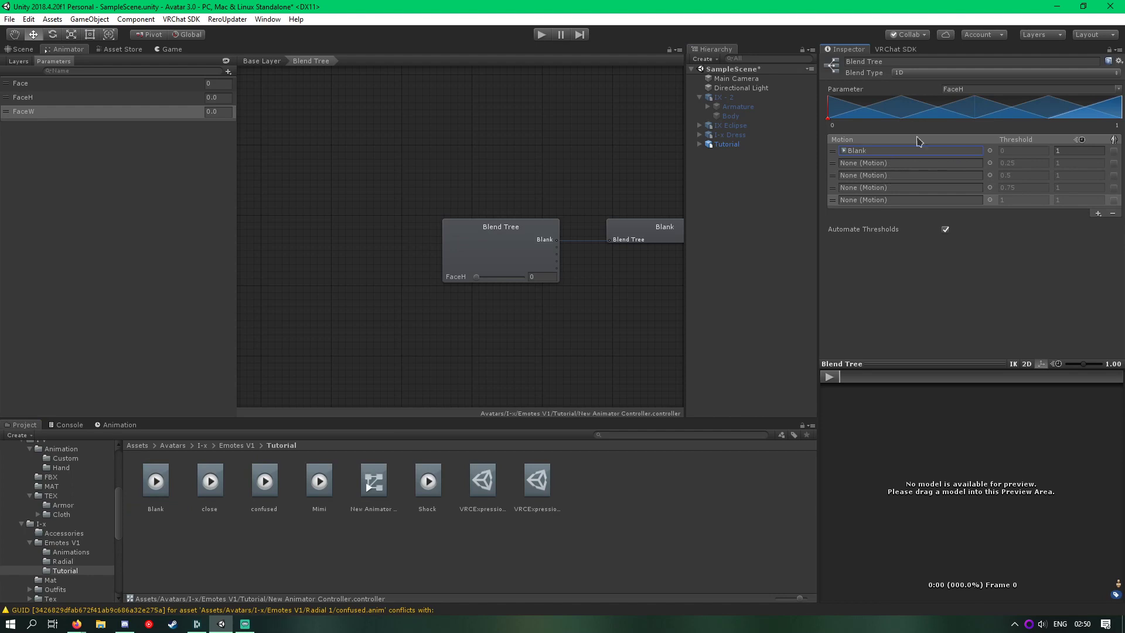
middle_click_drag(623, 150, 571, 172)
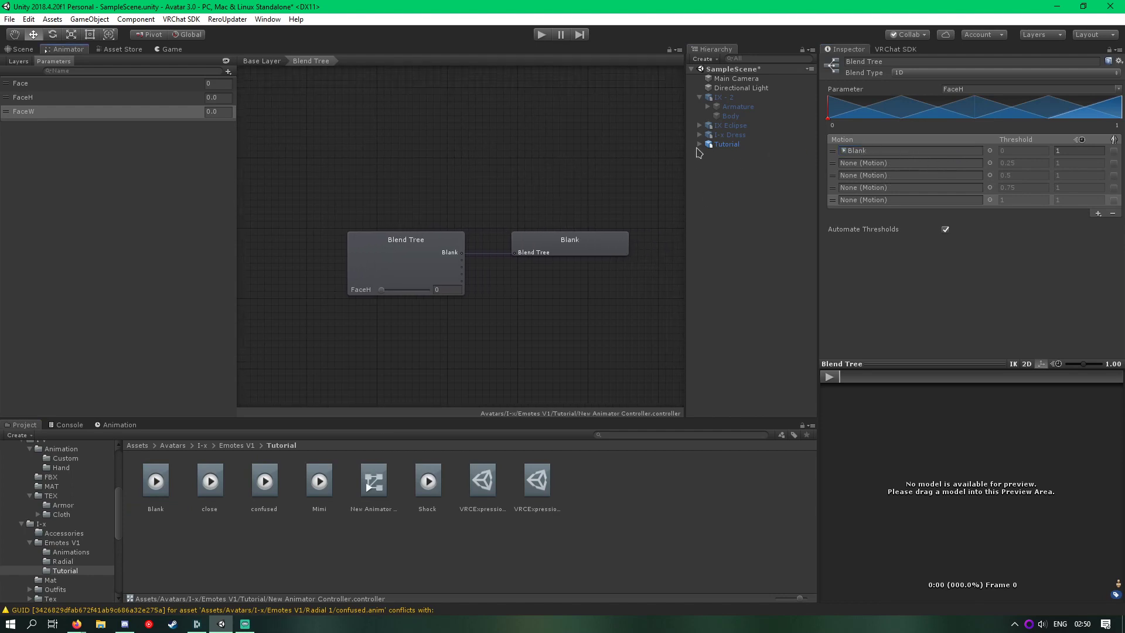
left_click(856, 165)
left_click_drag(228, 488, 948, 190)
left_click_drag(902, 159, 903, 163)
left_click_drag(264, 482, 862, 175)
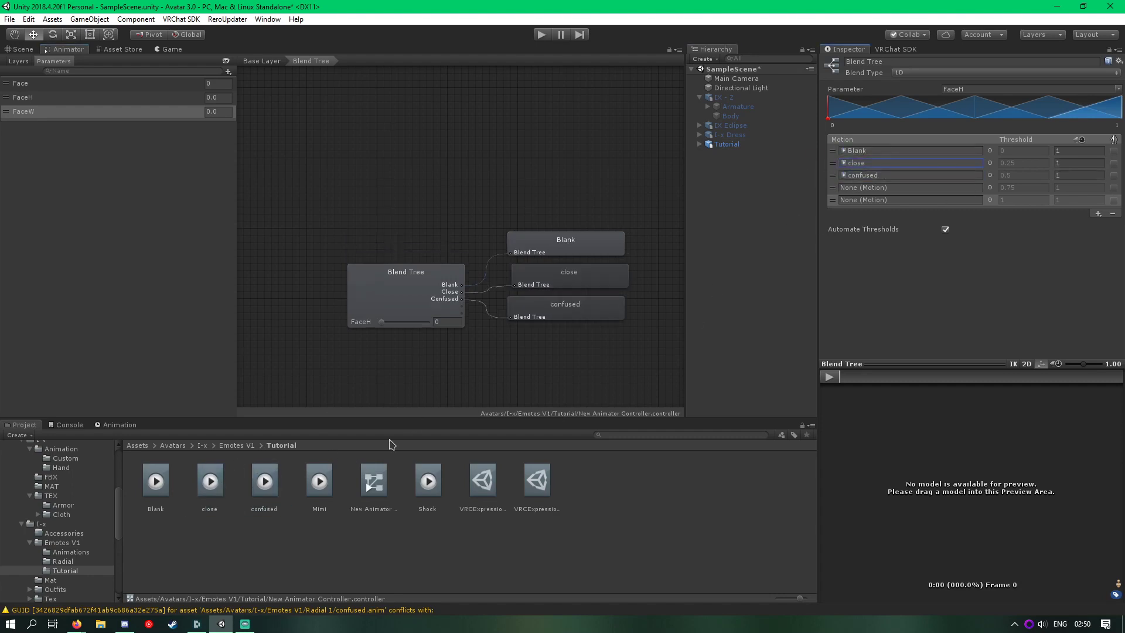
left_click_drag(331, 477, 887, 188)
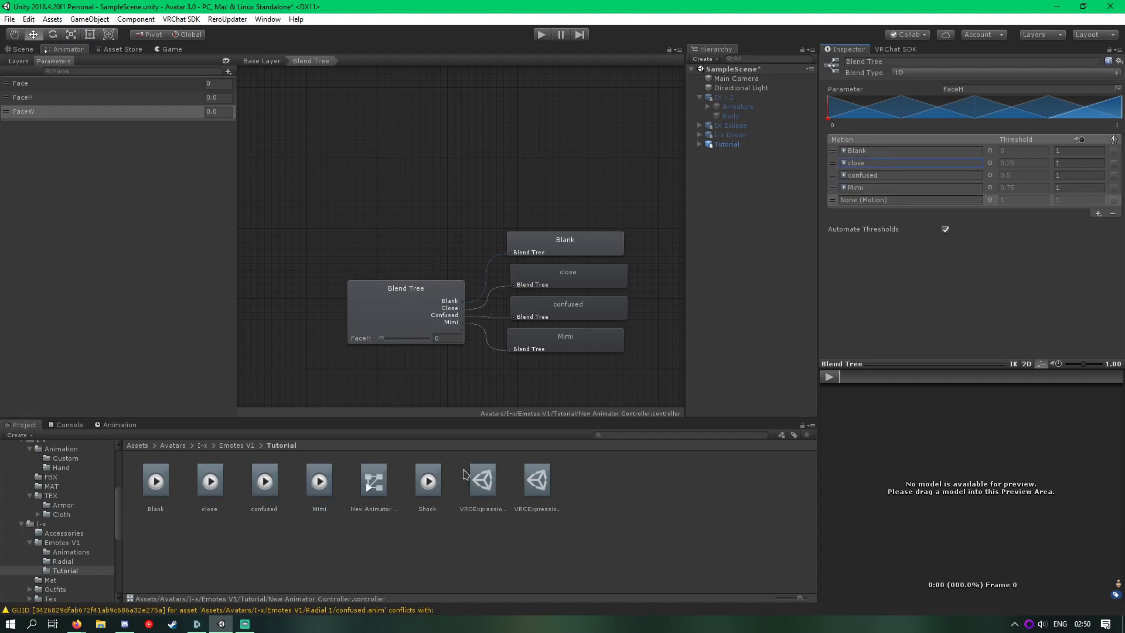
left_click_drag(847, 272, 914, 200)
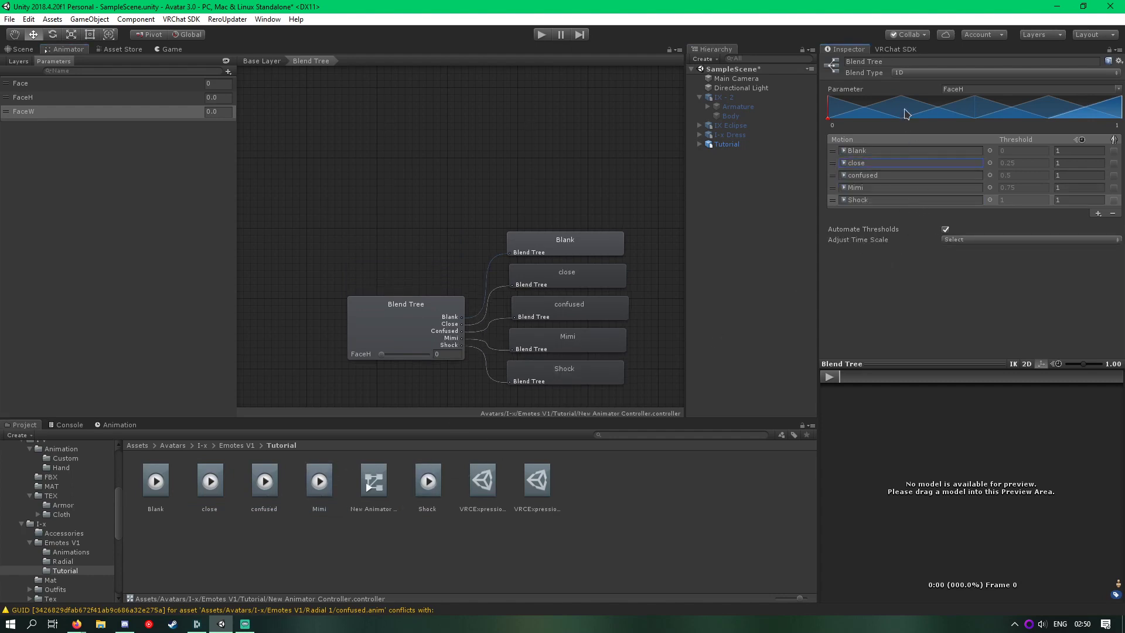
Step: Set the blend type to 2D Freeform Directional, with close at Pos Y 1 and confused at Pos X 1
left_click(924, 73)
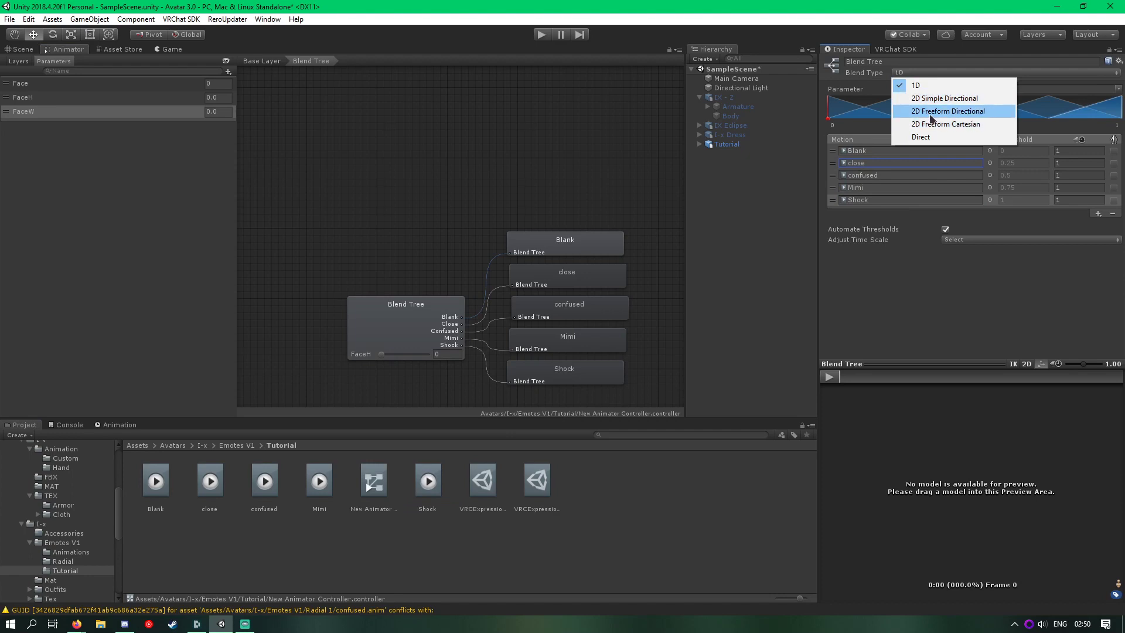
left_click(933, 113)
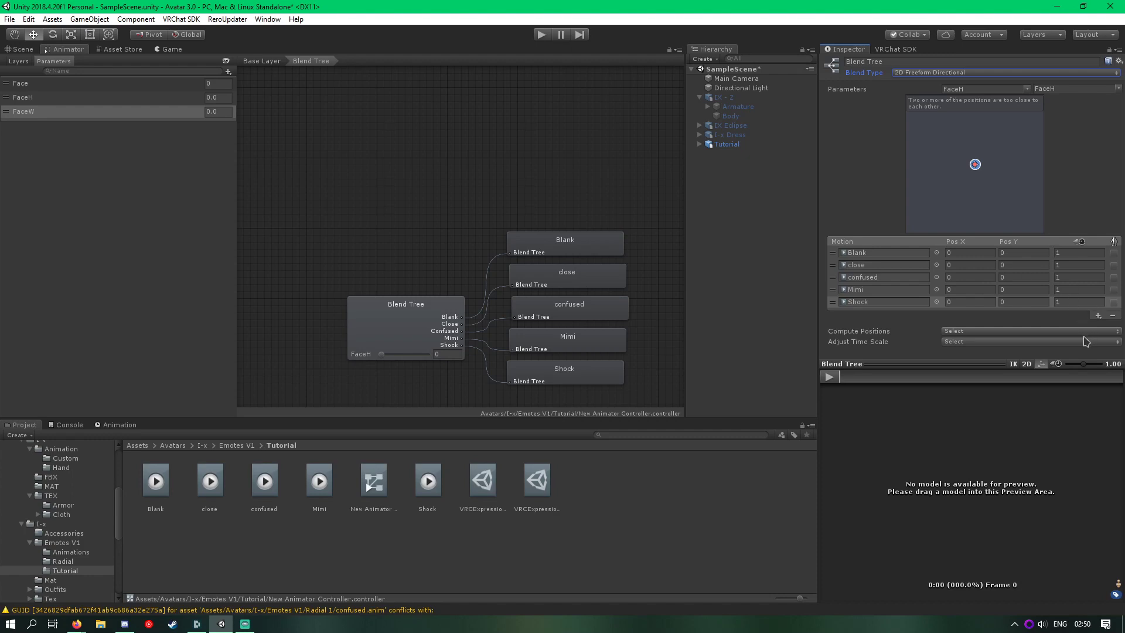
left_click(1027, 253)
left_click(1007, 265)
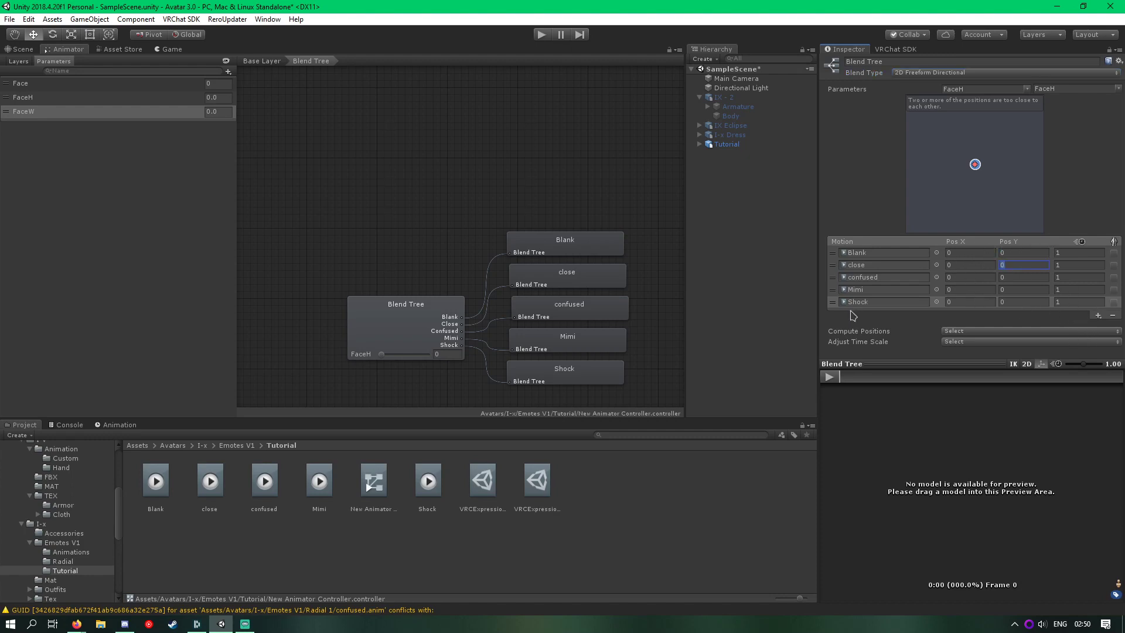
left_click(950, 278)
type("1")
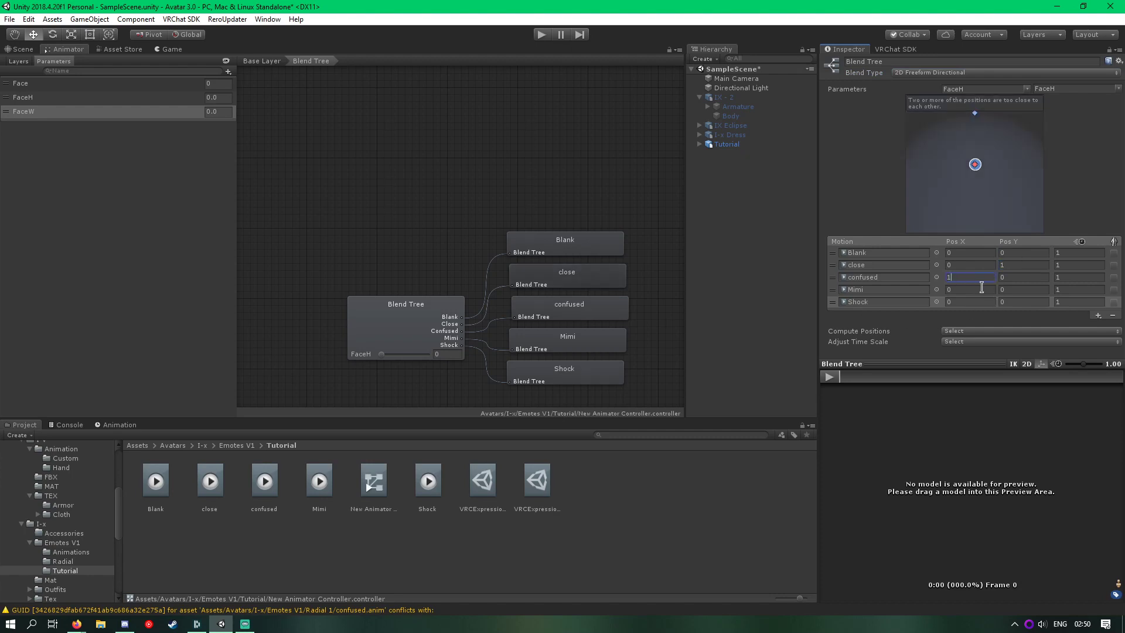
Step: Set Mimi's Pos Y to -1 and Shock's Pos X to -1
left_click(1014, 290)
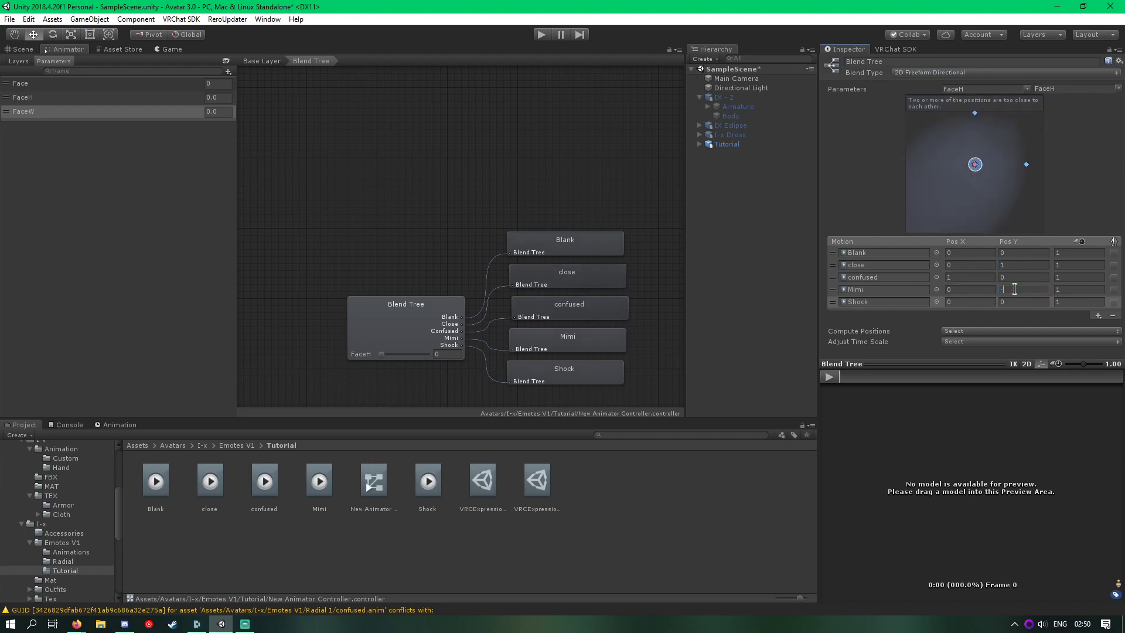
left_click(967, 303)
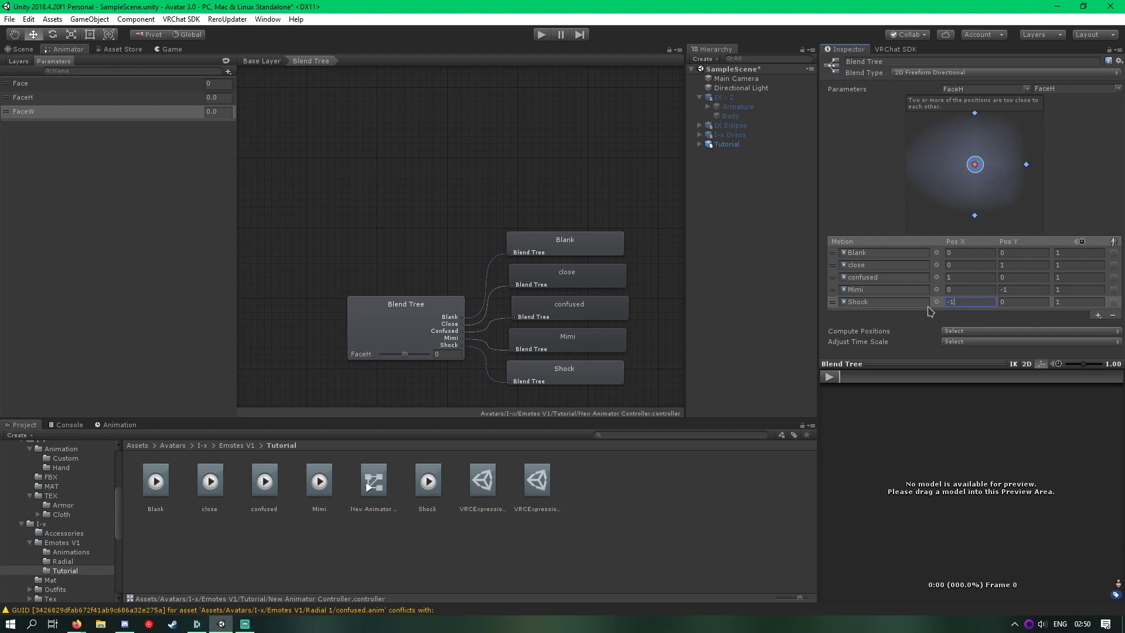
key("Escape")
type("-1")
key("Return")
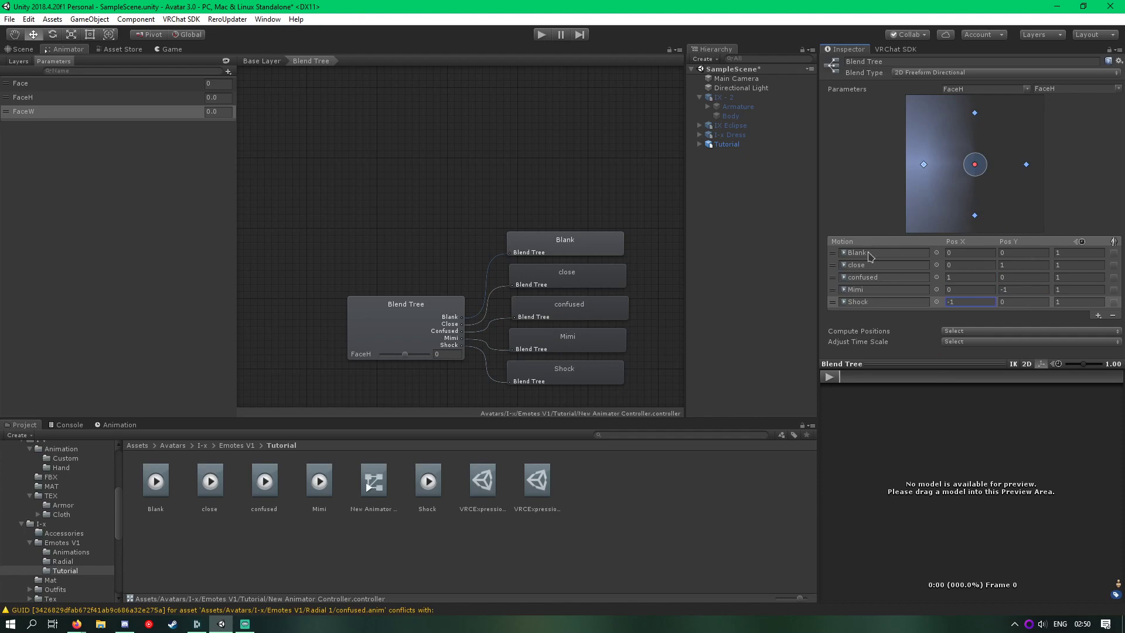
Step: Load the Tutorial avatar into the blend tree preview and frame its upper body
left_click_drag(724, 144, 891, 370)
left_click_drag(938, 439, 832, 438)
scroll(885, 436, "up", 5)
right_click_drag(832, 437, 935, 439)
middle_click_drag(854, 454, 951, 549)
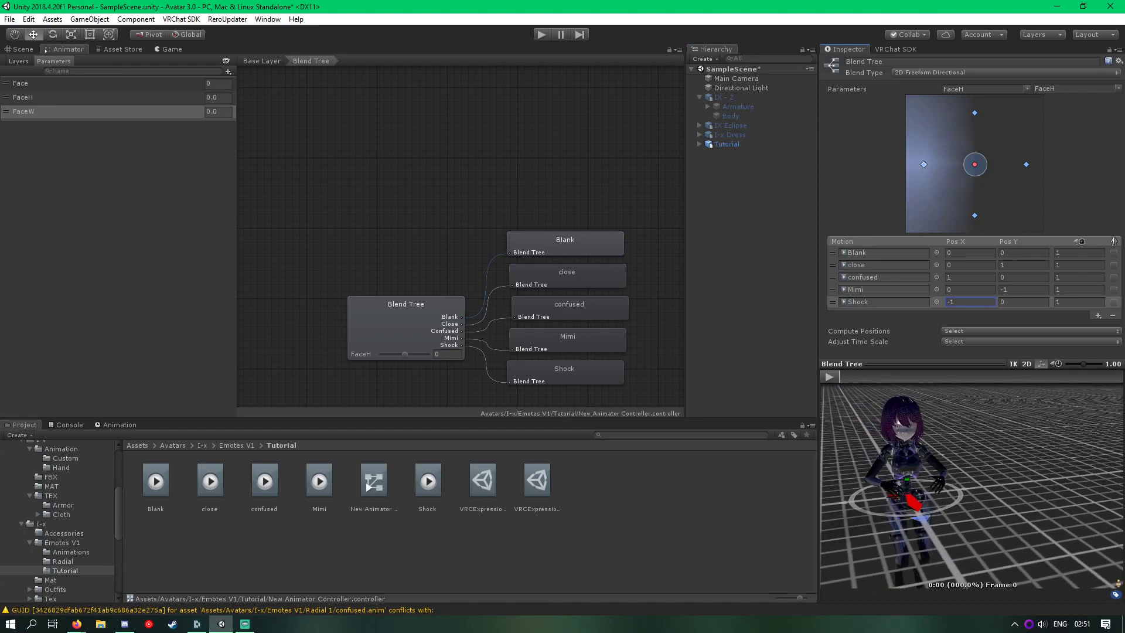
Step: Set the blend tree's second parameter to FaceW, with FaceH as the first
left_click(1028, 89)
left_click(980, 87)
left_click(1102, 88)
left_click(1087, 116)
Step: Move the blend point around the 2D graph to test how the expressions mix on the preview avatar
mouse_move(975, 166)
left_mouse_down()
mouse_move(958, 140)
mouse_move(945, 147)
mouse_move(988, 151)
left_mouse_up()
scroll(930, 417, "up", 9)
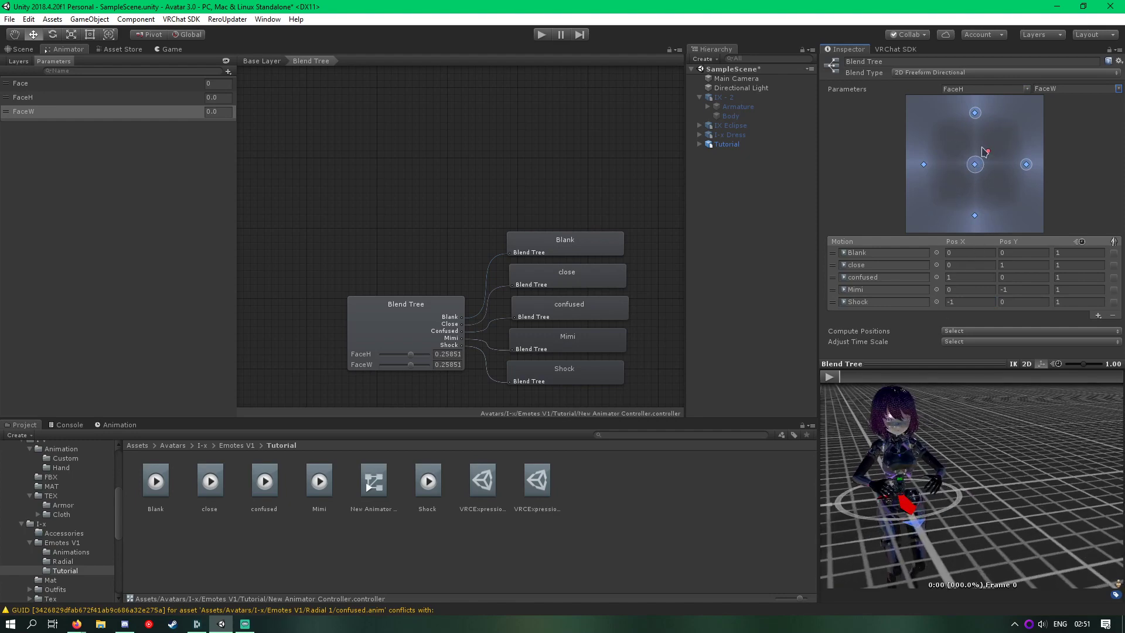
mouse_move(1002, 166)
left_mouse_down()
mouse_move(1025, 172)
mouse_move(976, 212)
mouse_move(974, 171)
mouse_move(985, 178)
left_mouse_up()
Step: Assign the Tutorial folder's expressions menu, expression parameters and New Animator Controller (as the FX layer) to the avatar's descriptor
left_click(22, 49)
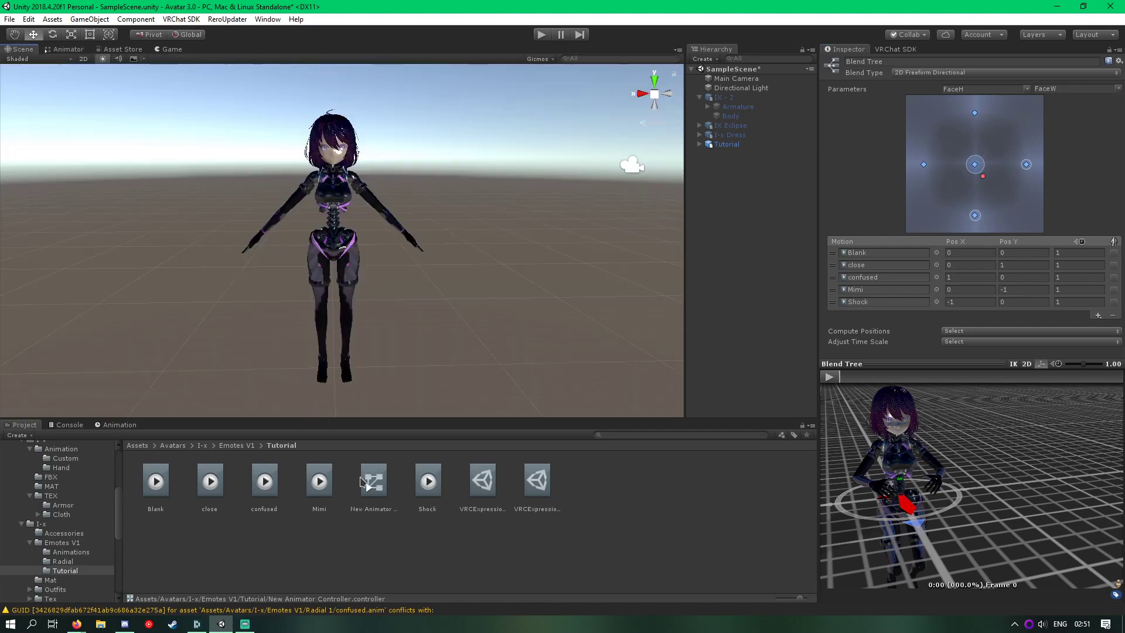
left_click(340, 183)
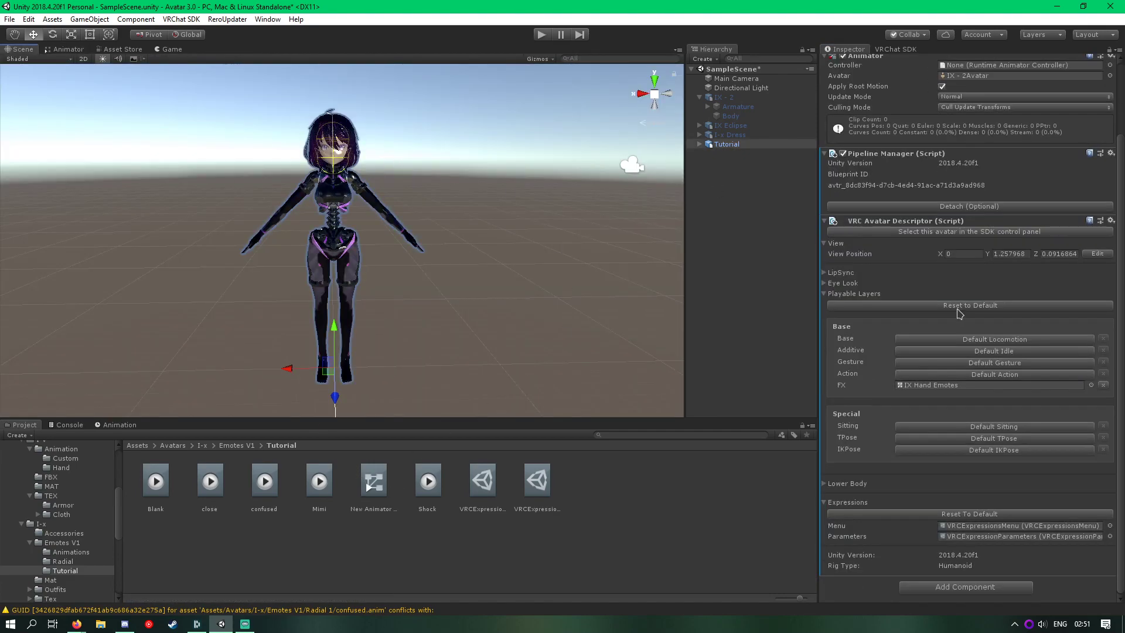
left_click(482, 488)
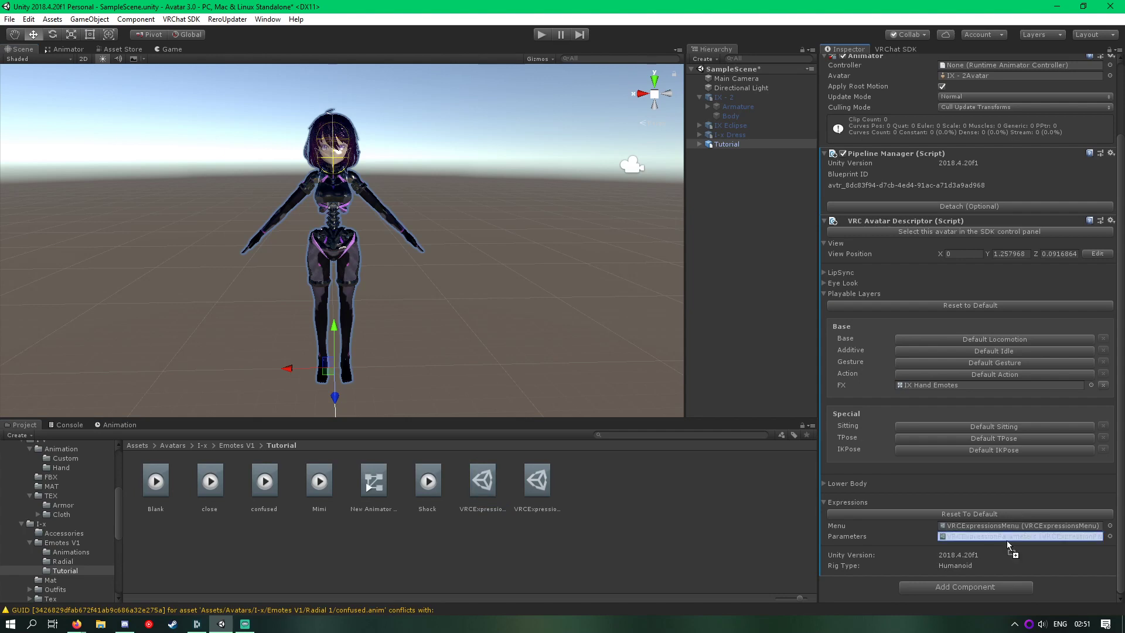
left_click(542, 485)
left_click_drag(542, 486, 1014, 529)
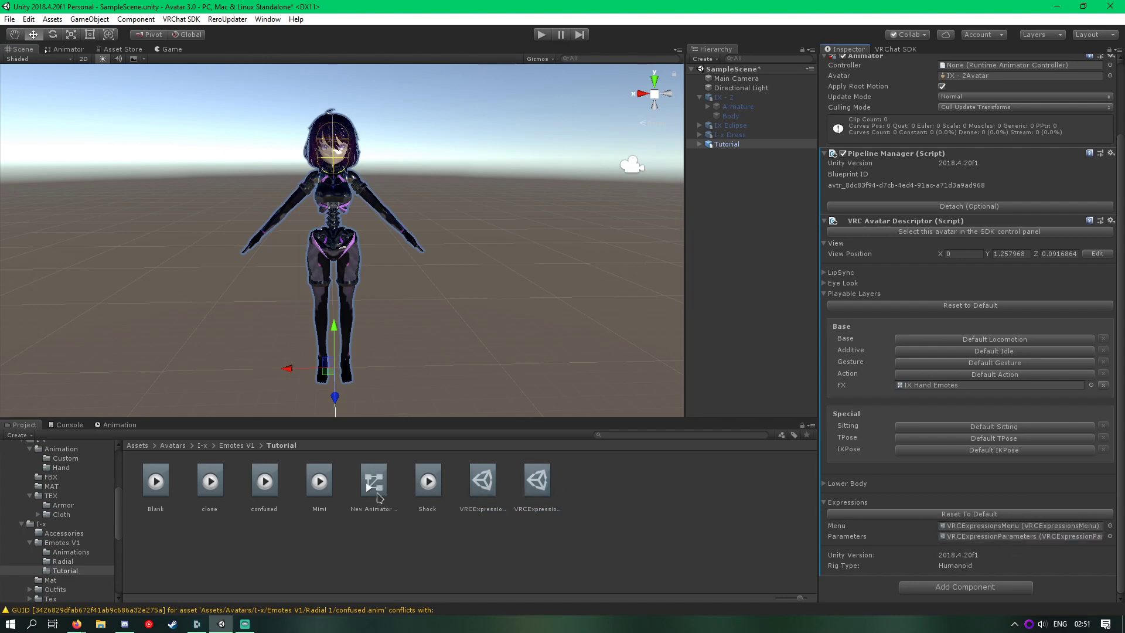
left_click_drag(375, 489, 963, 388)
middle_click_drag(461, 232, 498, 260)
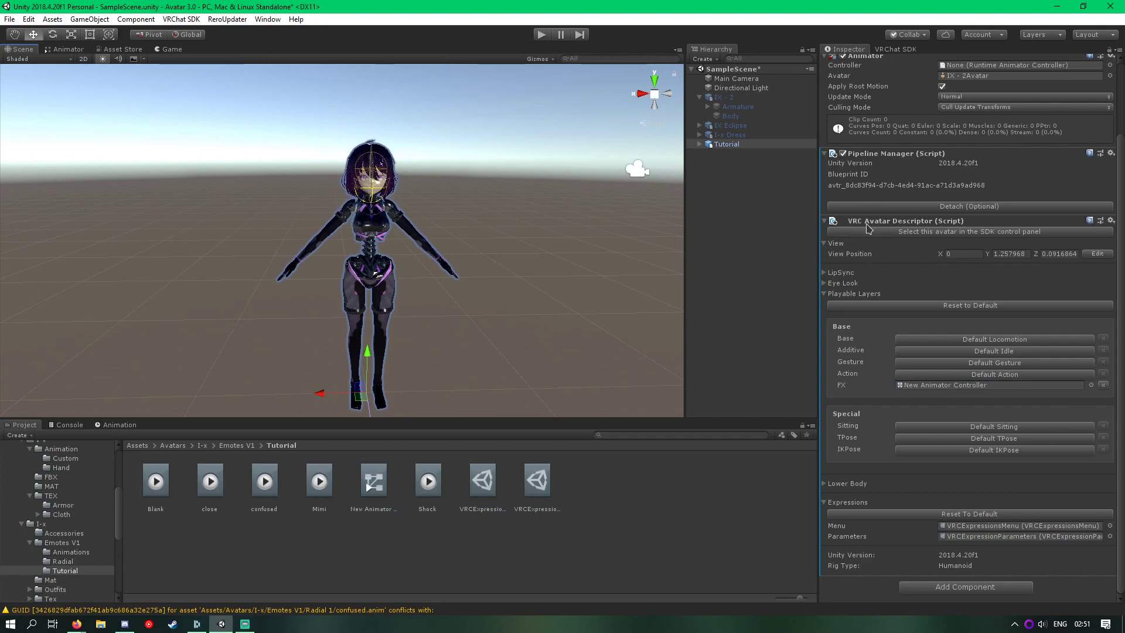